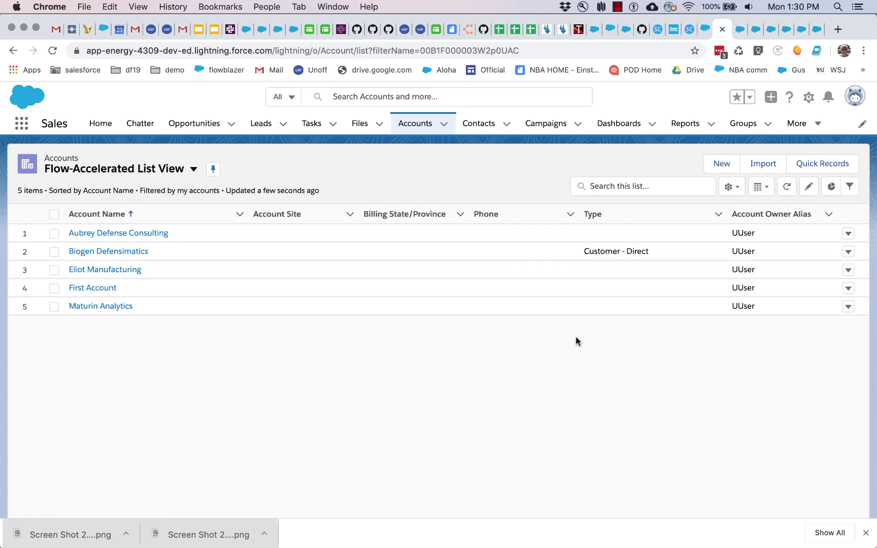
Launch Quick Records from the Accounts list, choose the Manager record type and look through its new-account form
{"action": "left_click", "coordinate": [822, 163]}
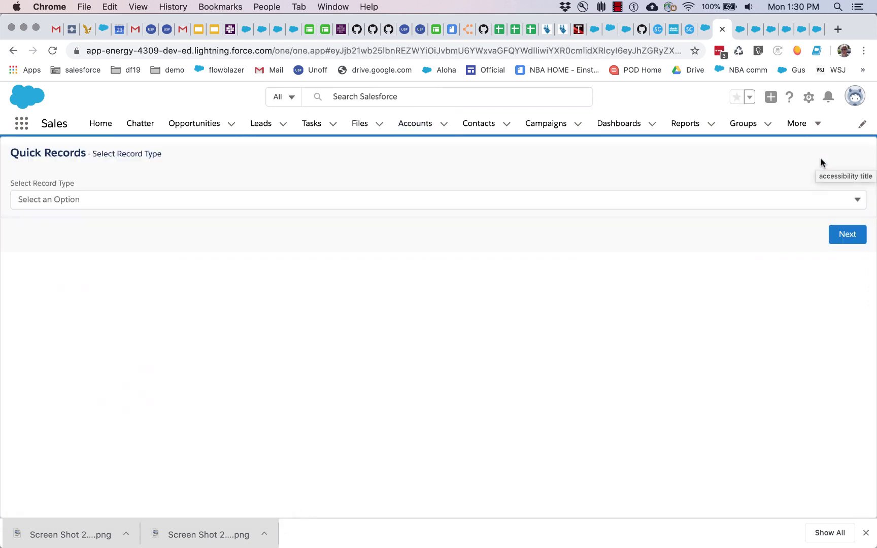
{"action": "left_click", "coordinate": [699, 197]}
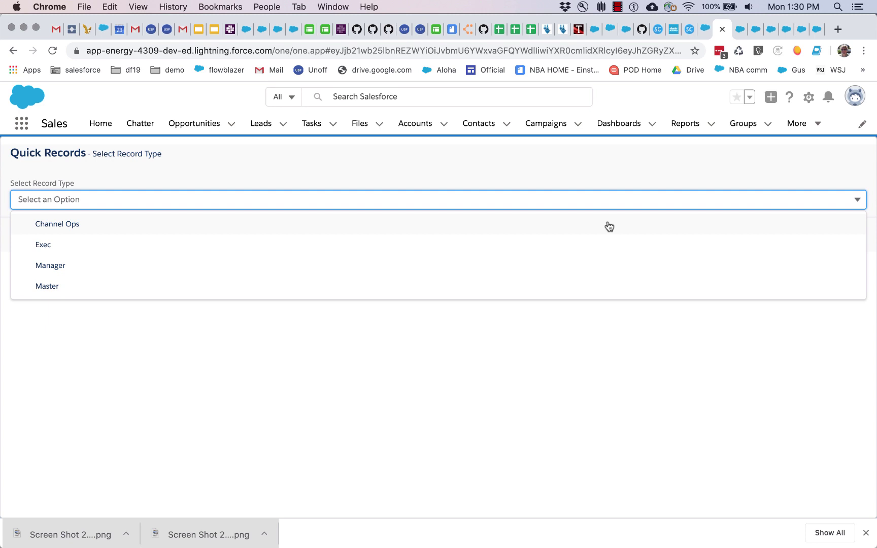
{"action": "left_click", "coordinate": [118, 265]}
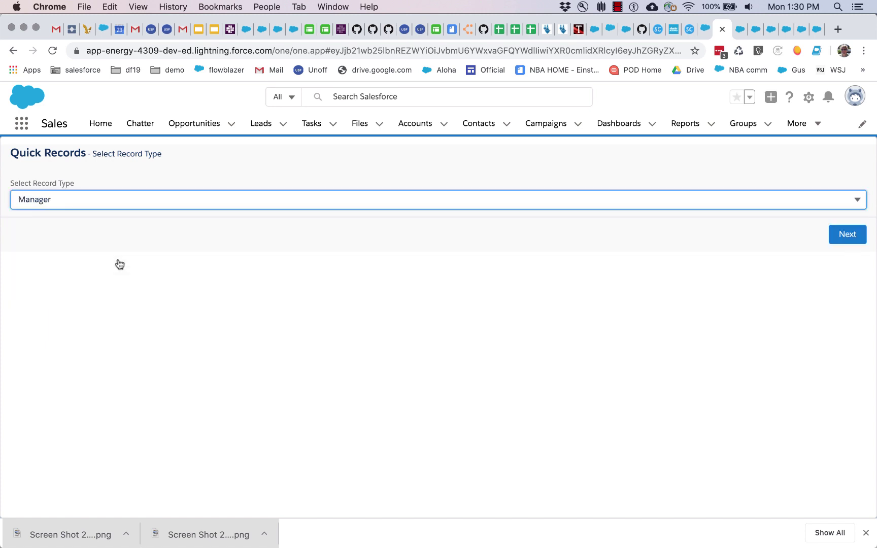
{"action": "left_click", "coordinate": [847, 237]}
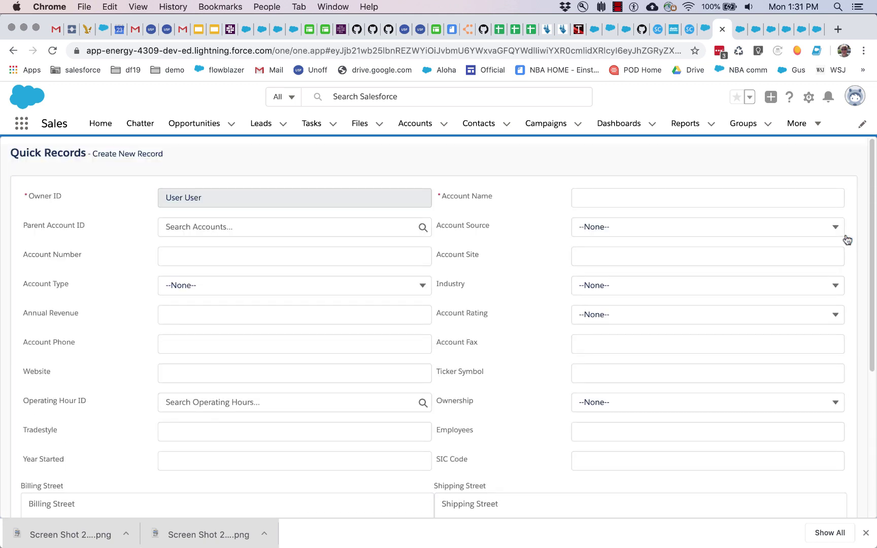
{"action": "scroll", "coordinate": [748, 450], "scroll_direction": "down", "scroll_amount": 5}
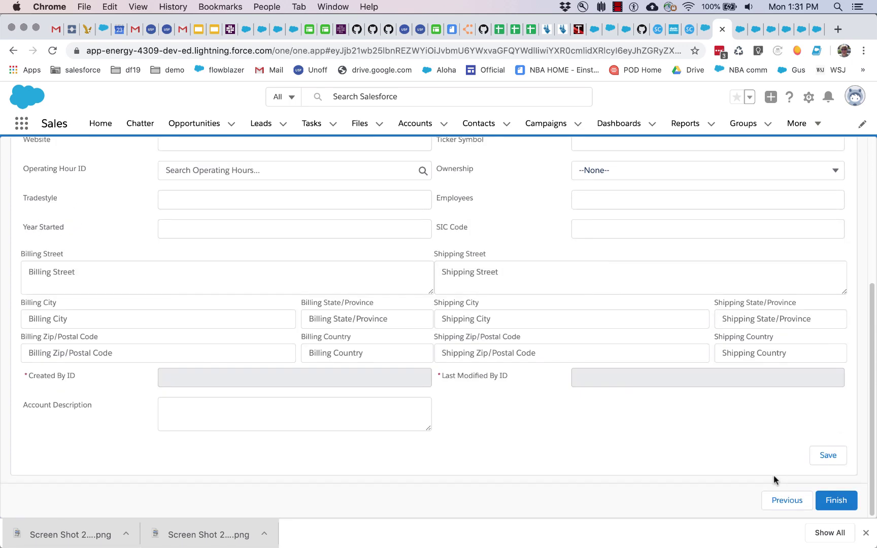
{"action": "scroll", "coordinate": [503, 334], "scroll_direction": "up", "scroll_amount": 5}
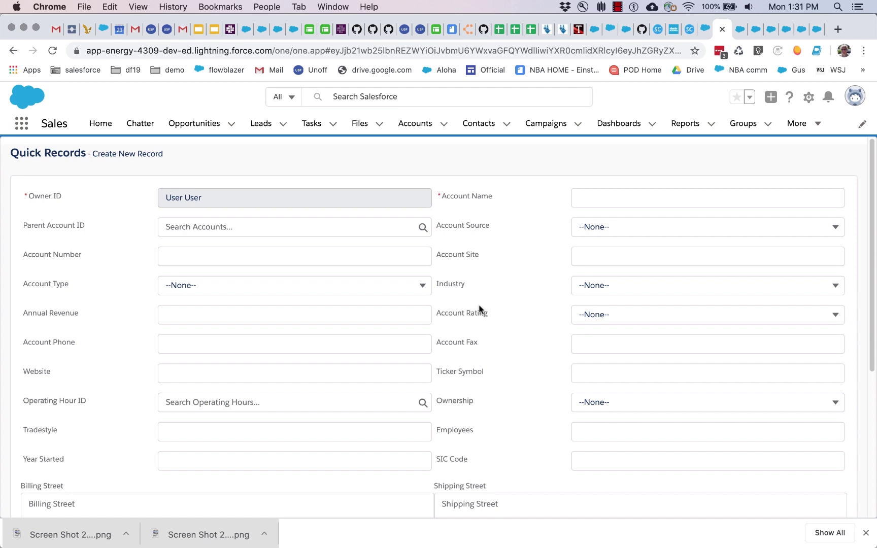
{"action": "scroll", "coordinate": [480, 308], "scroll_direction": "down", "scroll_amount": 5}
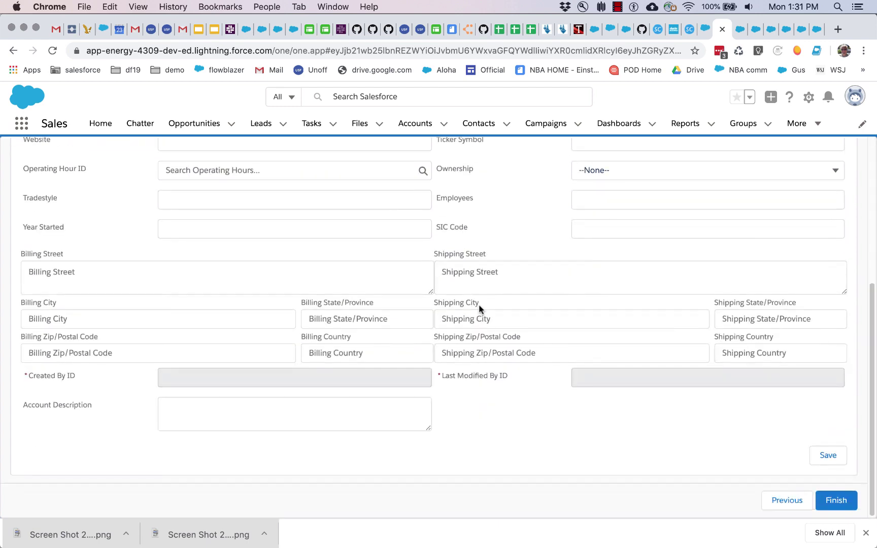
{"action": "scroll", "coordinate": [479, 304], "scroll_direction": "up", "scroll_amount": 5}
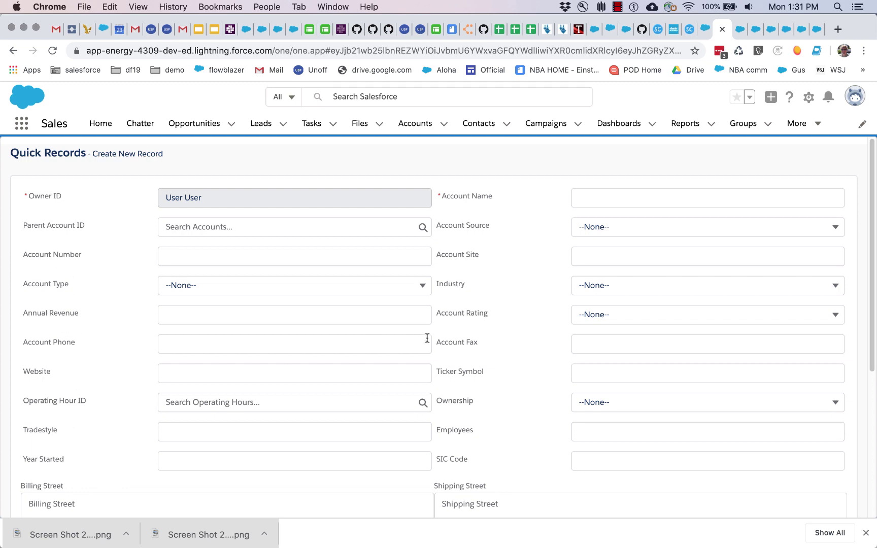
{"action": "scroll", "coordinate": [509, 421], "scroll_direction": "down", "scroll_amount": 5}
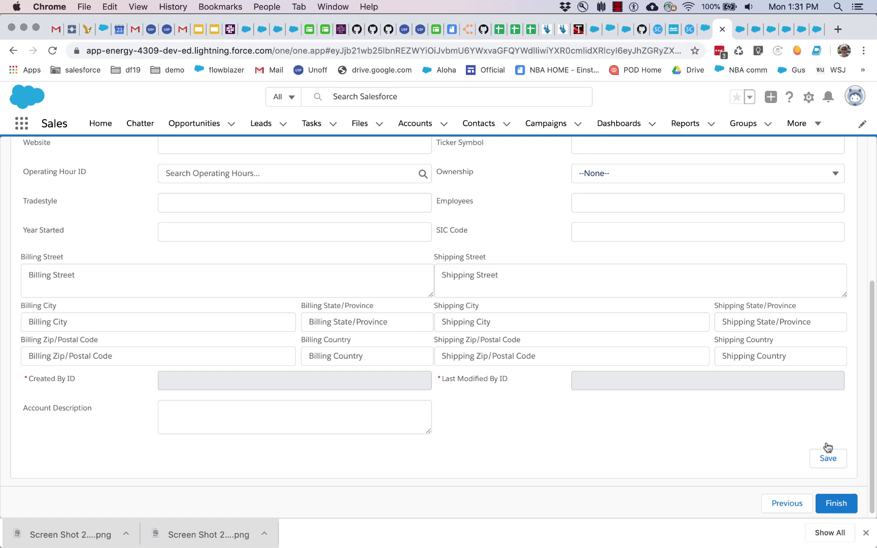
Return to the record type selection and open the new-account form for the Exec record type
{"action": "left_click", "coordinate": [784, 510]}
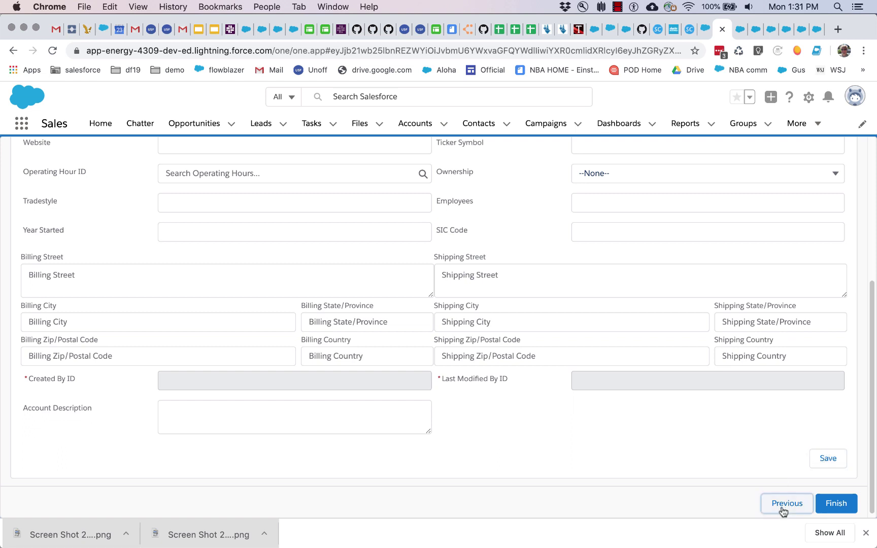
{"action": "left_click", "coordinate": [216, 199]}
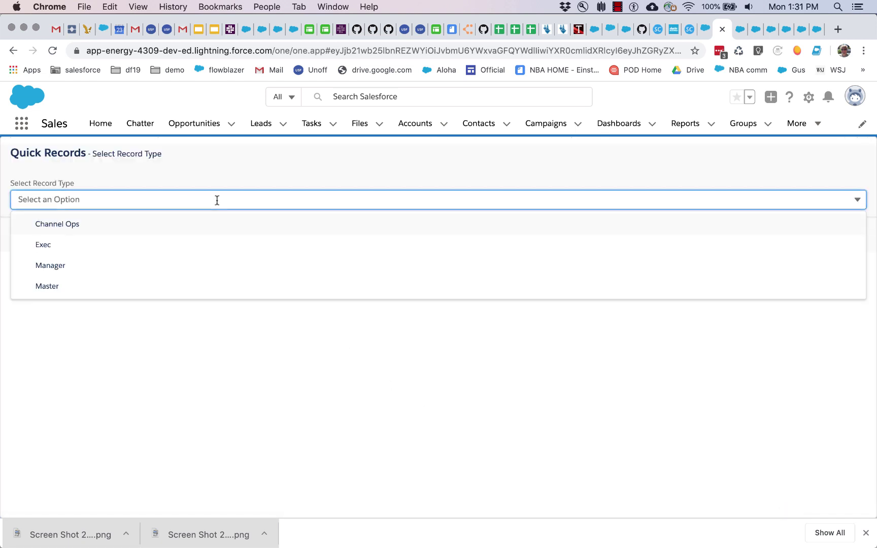
{"action": "left_click", "coordinate": [201, 248]}
{"action": "left_click", "coordinate": [851, 235]}
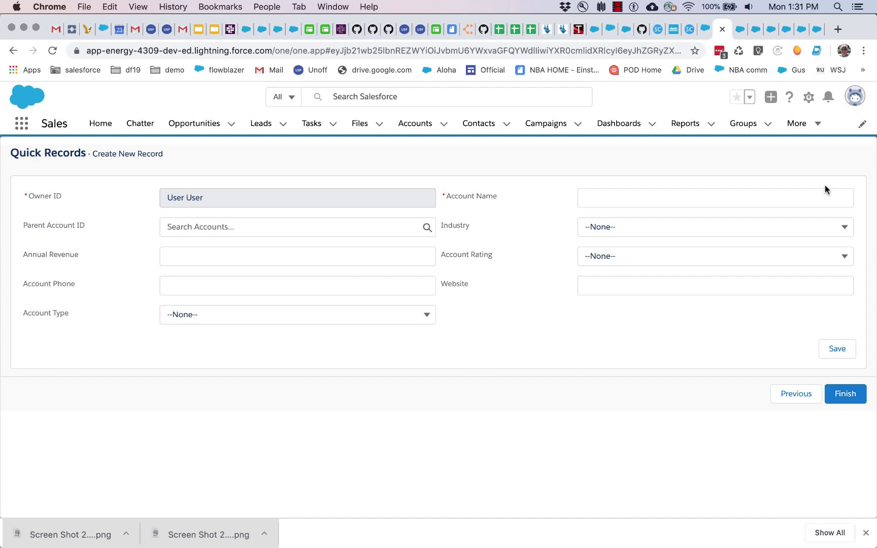
Switch to the Quick Records flow in Flow Builder and examine the Get Record Type Info by Object action's inputs and outputs
{"action": "left_click", "coordinate": [742, 32]}
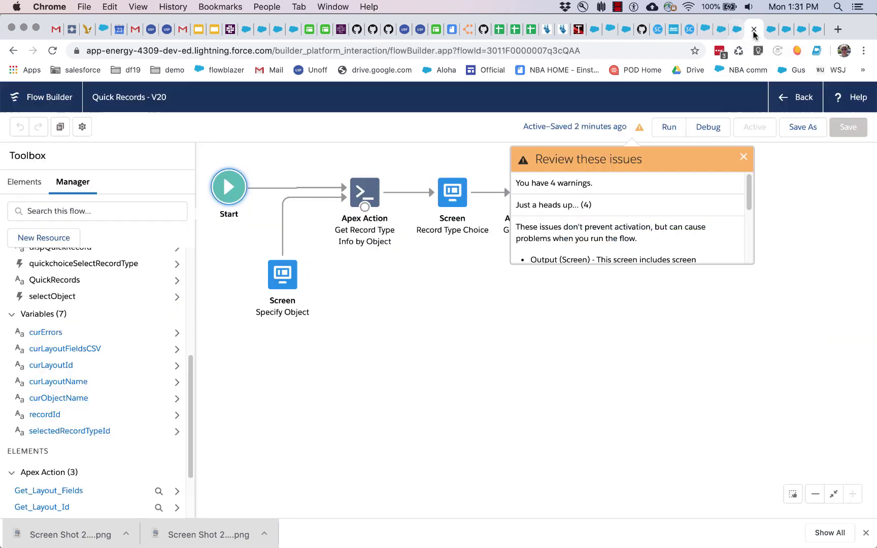
{"action": "left_click", "coordinate": [744, 157]}
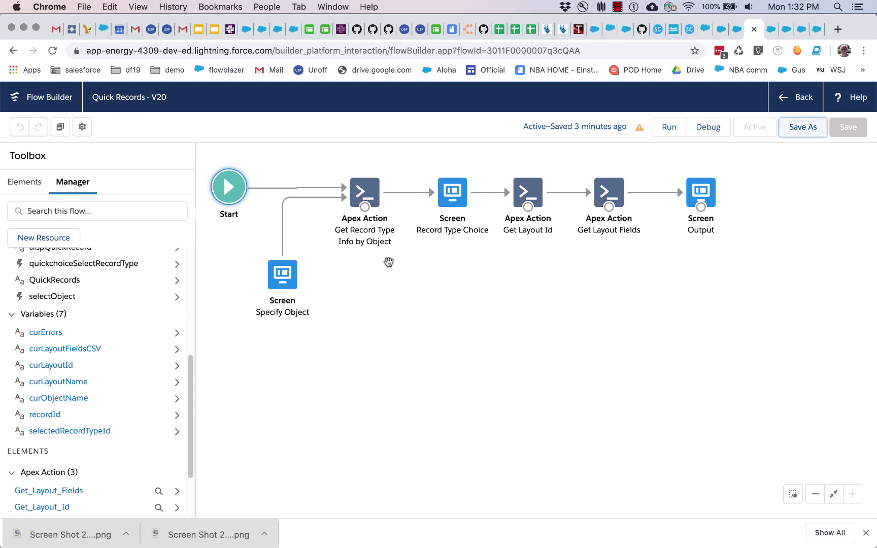
{"action": "double_click", "coordinate": [366, 190]}
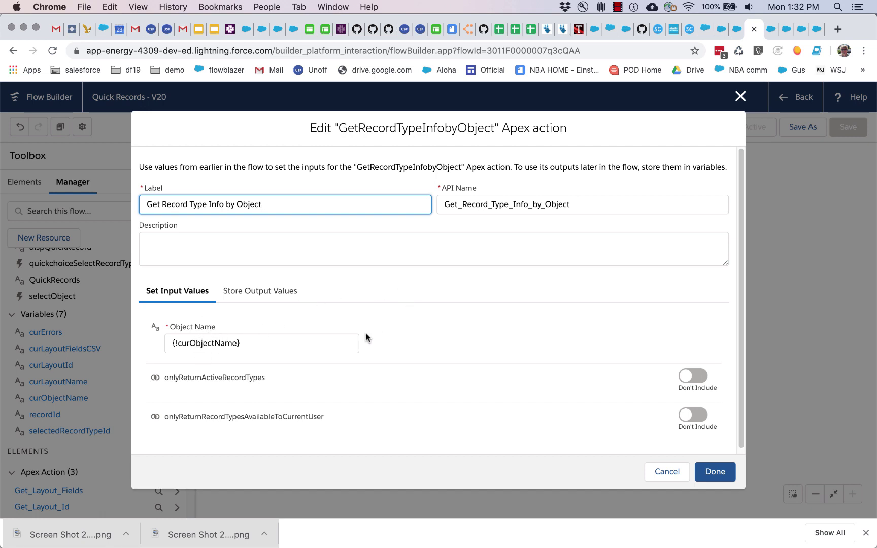
{"action": "left_click", "coordinate": [279, 293]}
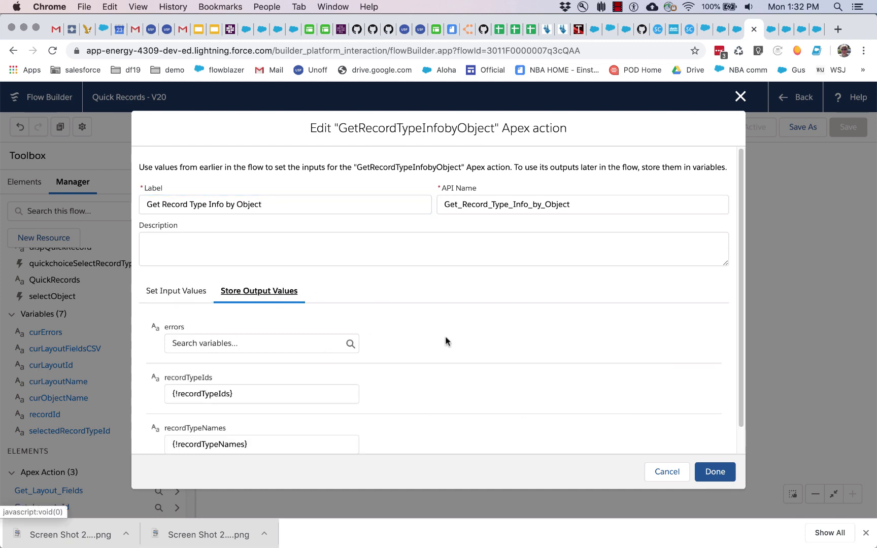
{"action": "scroll", "coordinate": [446, 337], "scroll_direction": "down", "scroll_amount": 2}
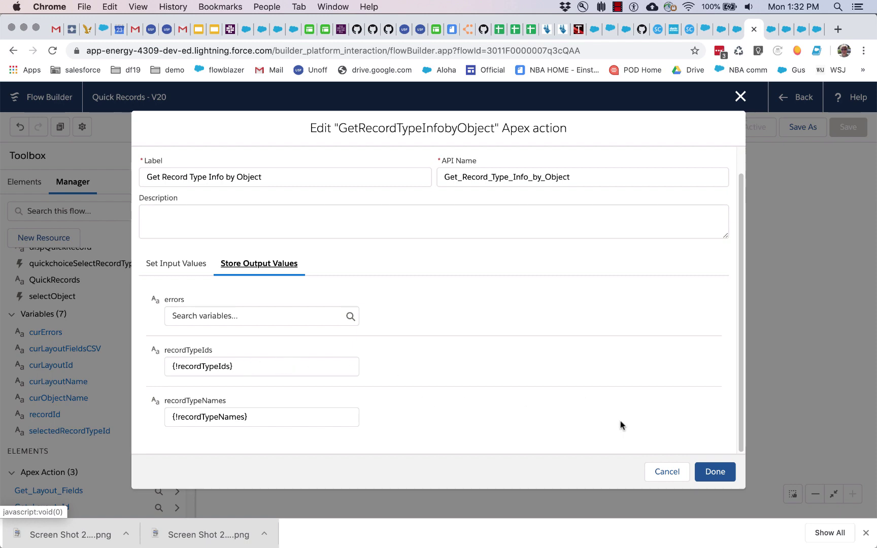
{"action": "left_click", "coordinate": [686, 472]}
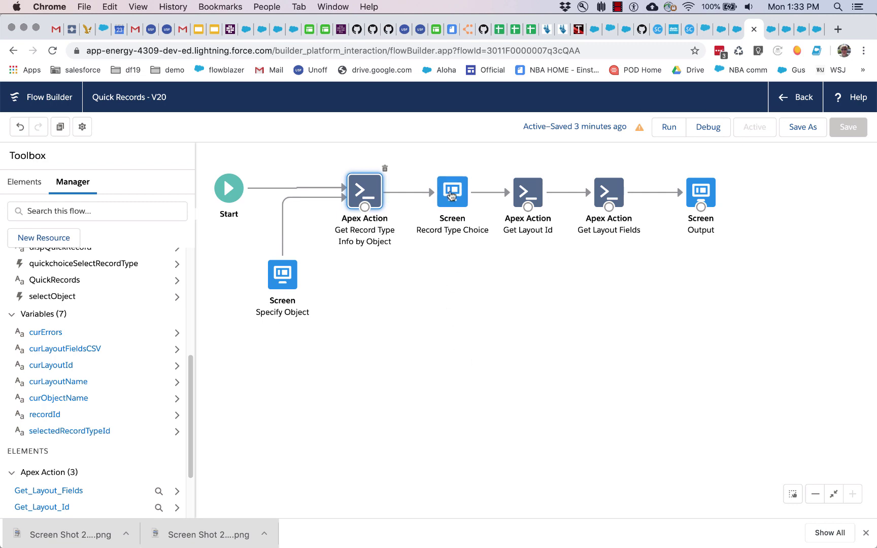
In the Record Type Choice screen, set the Quick Choice FSC component's Display Mode to Radio
{"action": "double_click", "coordinate": [452, 195]}
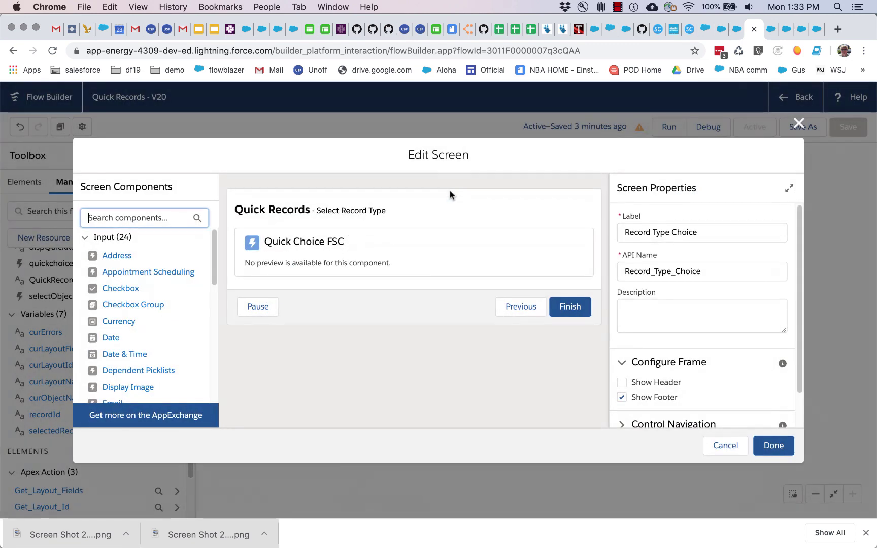
{"action": "left_click", "coordinate": [310, 247]}
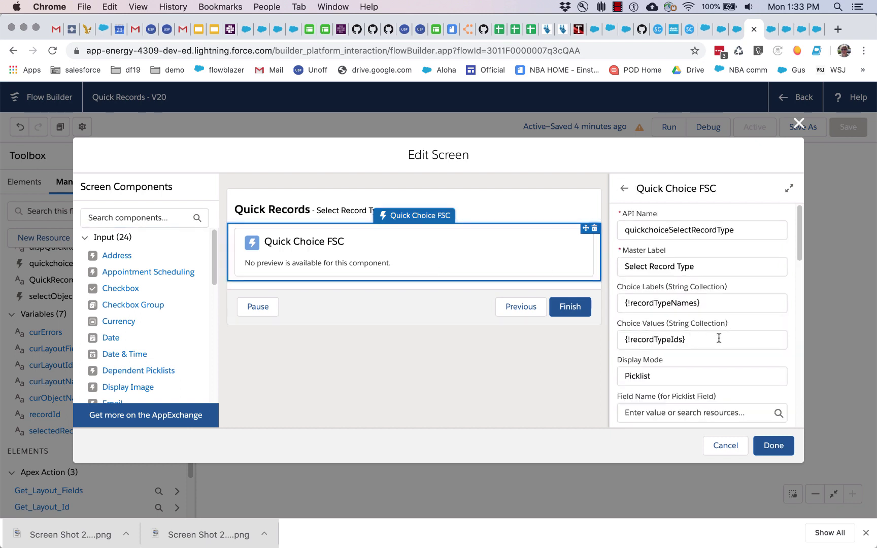
{"action": "left_click_drag", "start_coordinate": [708, 300], "coordinate": [614, 303]}
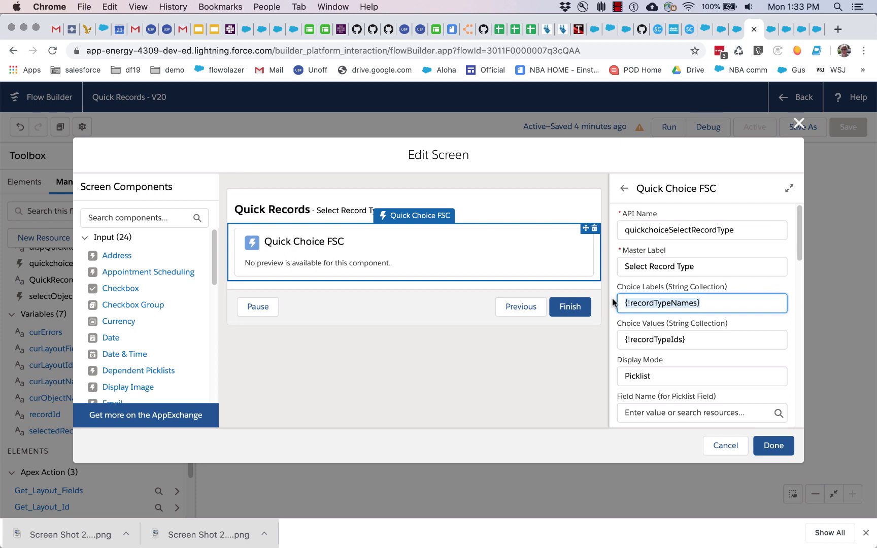
{"action": "left_click", "coordinate": [669, 338]}
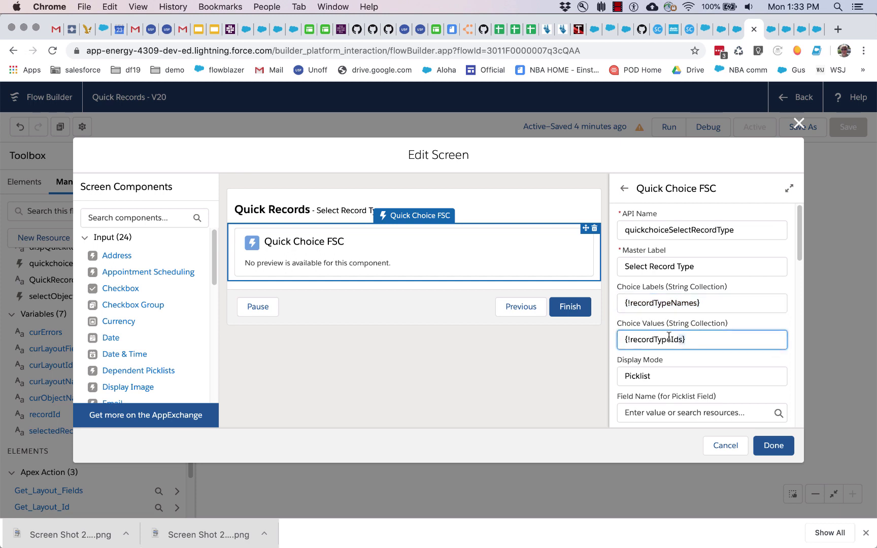
{"action": "left_click_drag", "start_coordinate": [669, 337], "coordinate": [611, 333]}
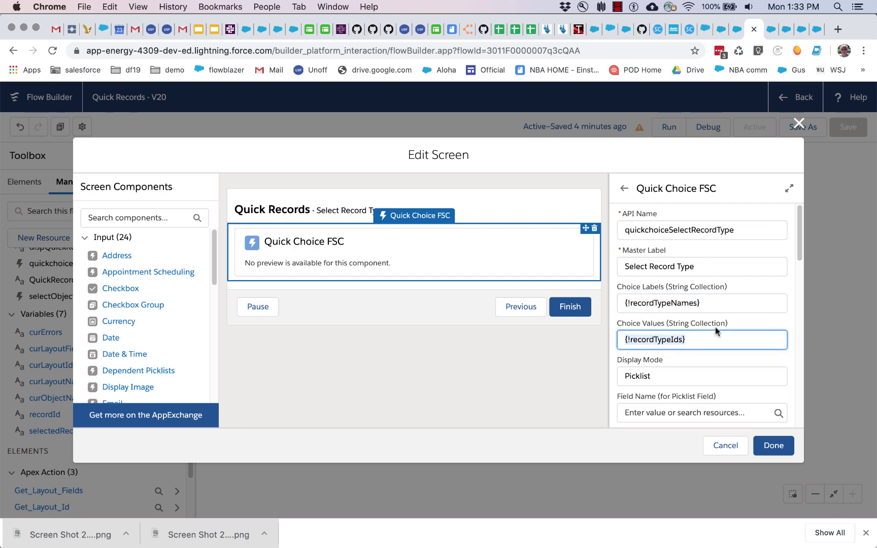
{"action": "double_click", "coordinate": [634, 377]}
{"action": "type", "text": "Radio"}
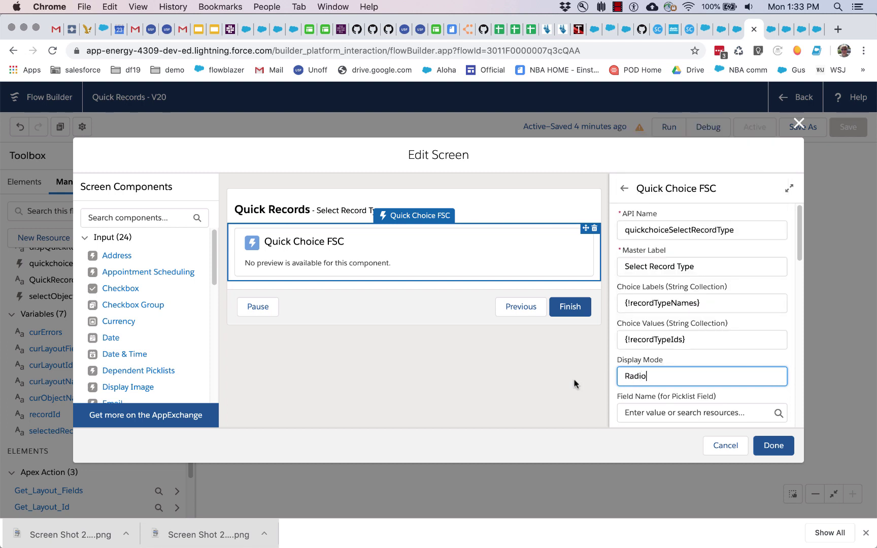
Review the Quick Choice component's Input Mode and remaining properties, and apply the screen edits
{"action": "scroll", "coordinate": [740, 310], "scroll_direction": "down", "scroll_amount": 3}
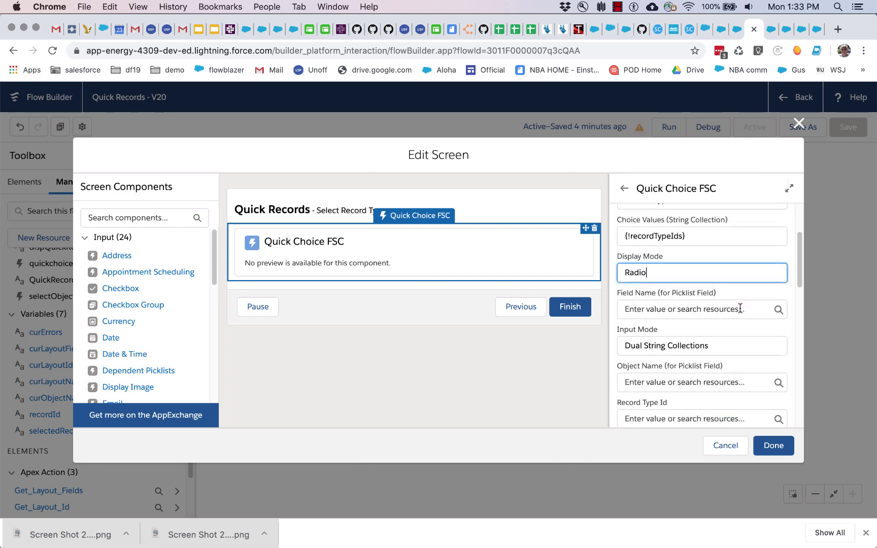
{"action": "scroll", "coordinate": [729, 308], "scroll_direction": "down", "scroll_amount": 3}
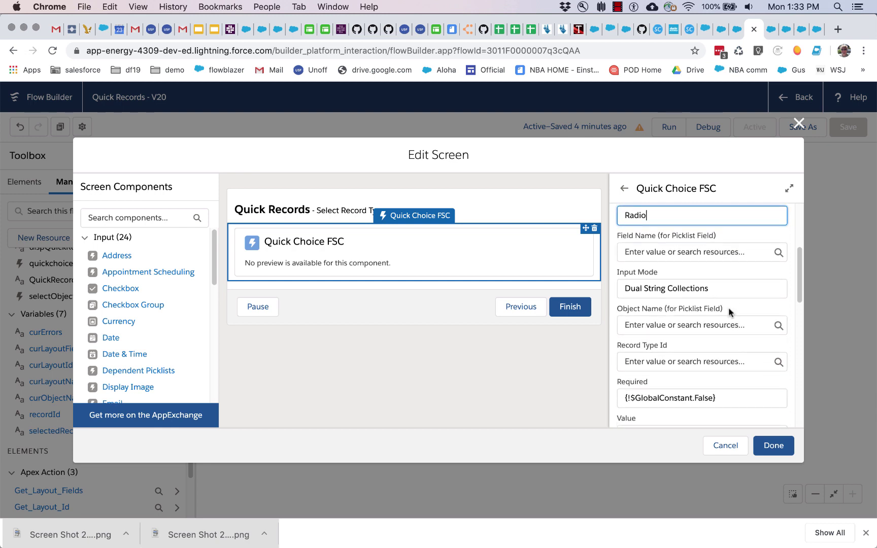
{"action": "scroll", "coordinate": [729, 308], "scroll_direction": "up", "scroll_amount": 3}
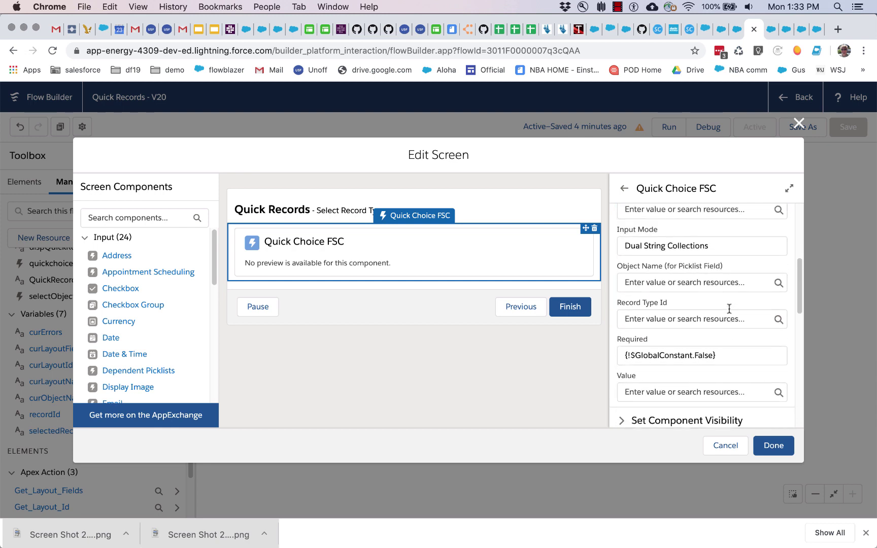
{"action": "left_click_drag", "start_coordinate": [725, 264], "coordinate": [618, 261]}
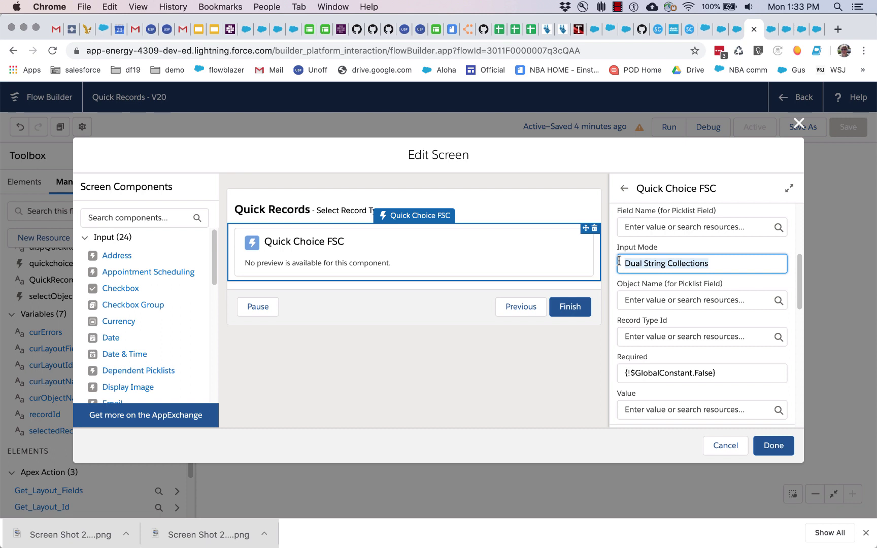
{"action": "scroll", "coordinate": [691, 321], "scroll_direction": "down", "scroll_amount": 5}
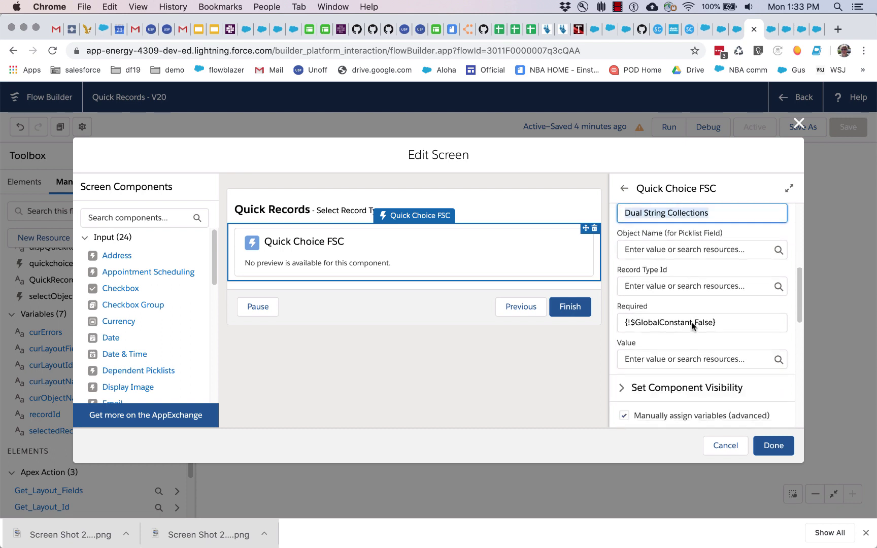
{"action": "left_click", "coordinate": [773, 446]}
Save the Quick Records flow as a new version and activate it
{"action": "left_click", "coordinate": [807, 129]}
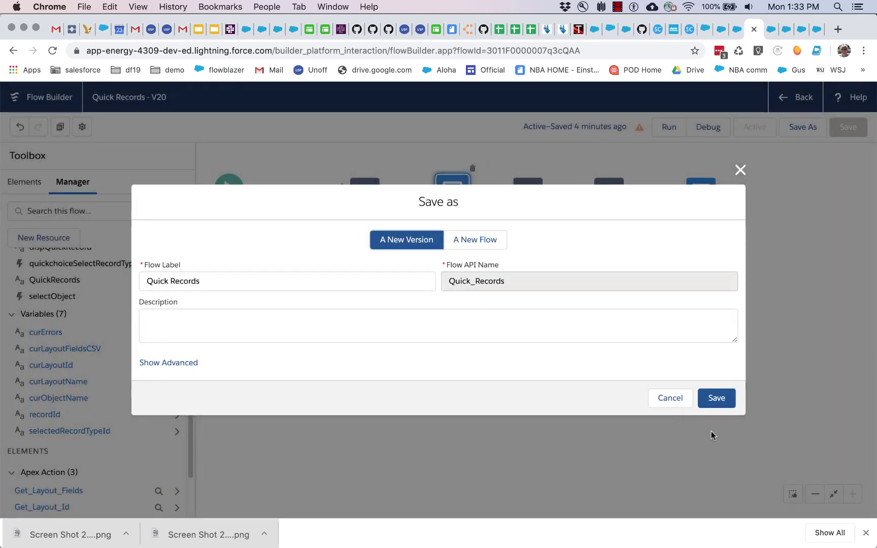
{"action": "left_click", "coordinate": [715, 398]}
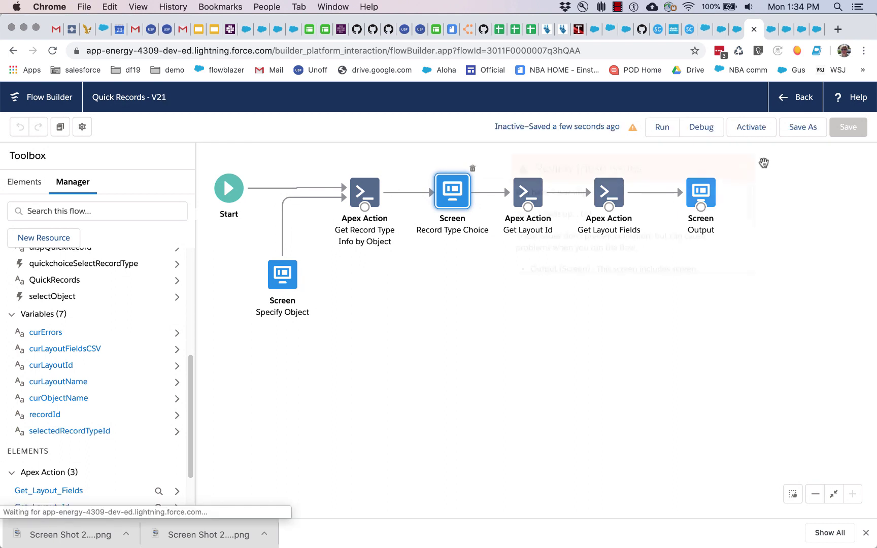
{"action": "left_click", "coordinate": [758, 129]}
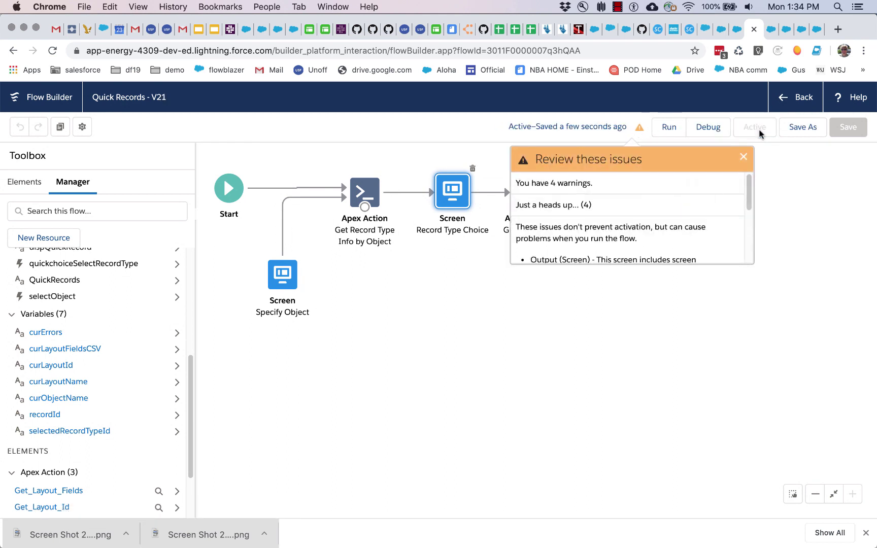
Run the flow, select the Channel Ops record type and proceed to its new-record form
{"action": "left_click", "coordinate": [678, 131]}
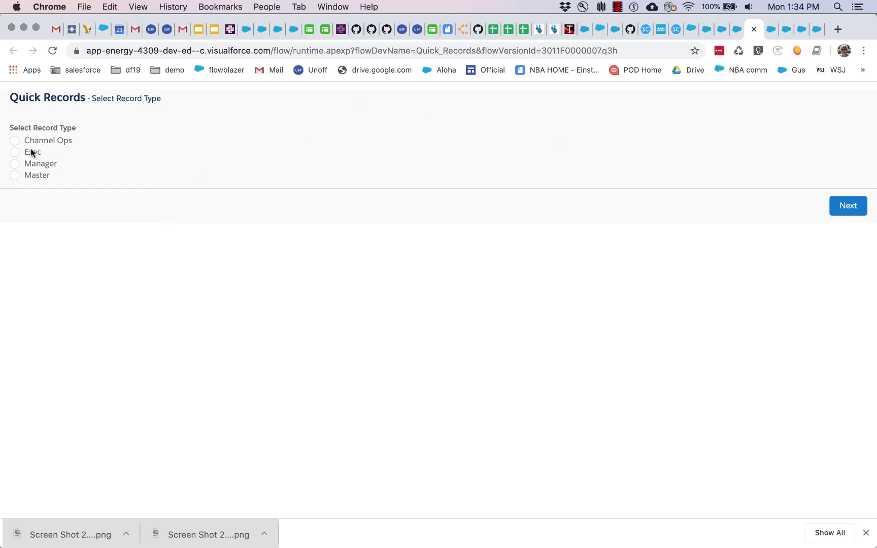
{"action": "left_click", "coordinate": [15, 141]}
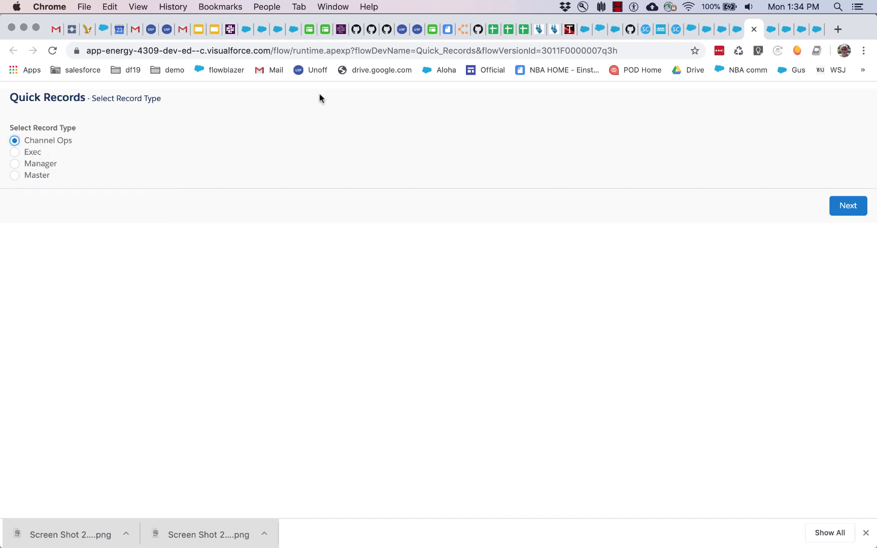
{"action": "left_click", "coordinate": [837, 204]}
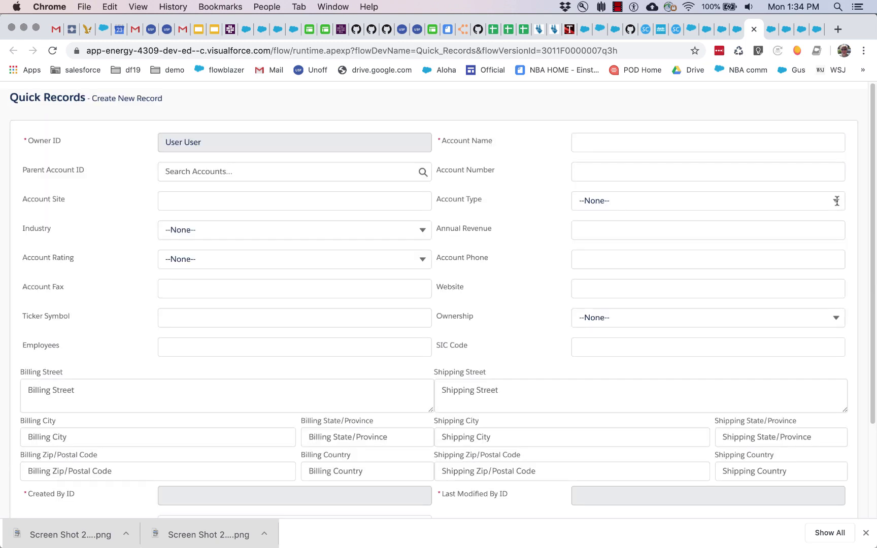
Look over the fields of the Channel Ops new-record form
{"action": "scroll", "coordinate": [523, 259], "scroll_direction": "down", "scroll_amount": 5}
{"action": "scroll", "coordinate": [523, 258], "scroll_direction": "up", "scroll_amount": 5}
{"action": "left_click", "coordinate": [617, 7]}
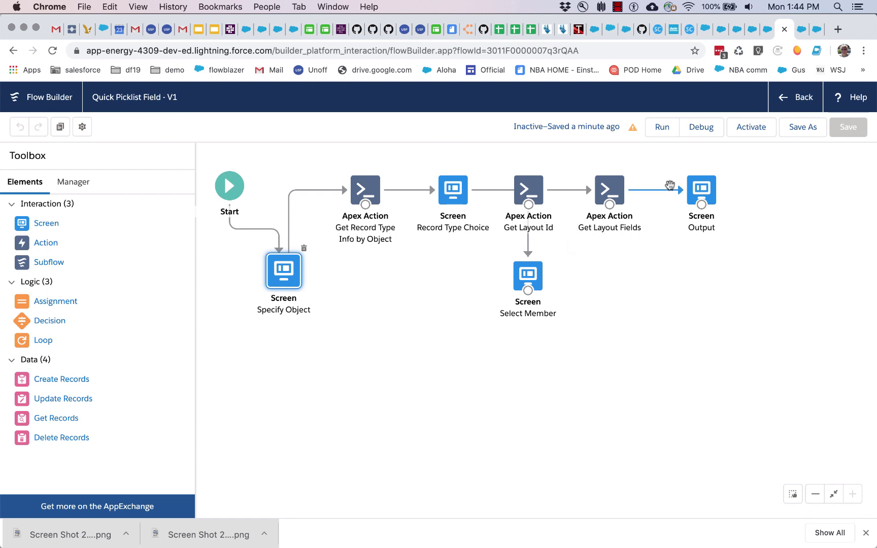
Run the Quick Picklist Field flow, choose the Account object and the Account Type field, and proceed to record type selection
{"action": "left_click", "coordinate": [663, 128]}
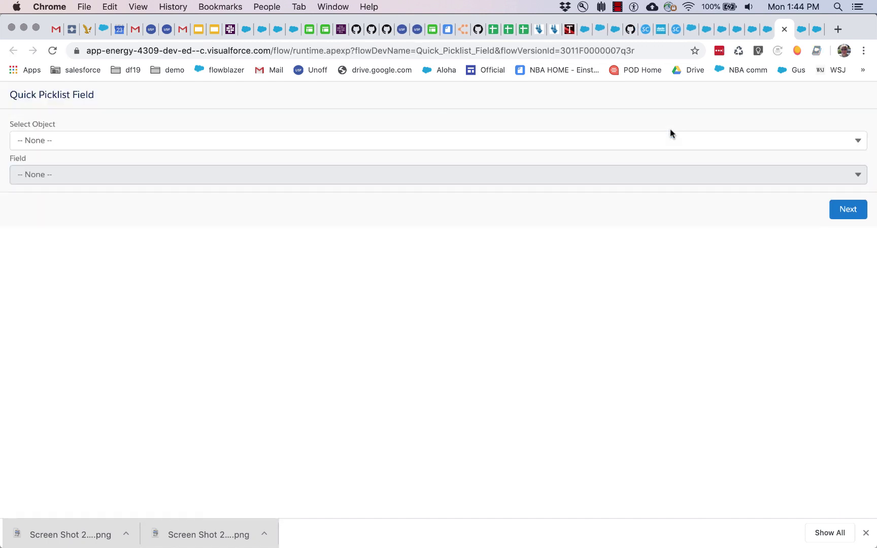
{"action": "left_click", "coordinate": [432, 142]}
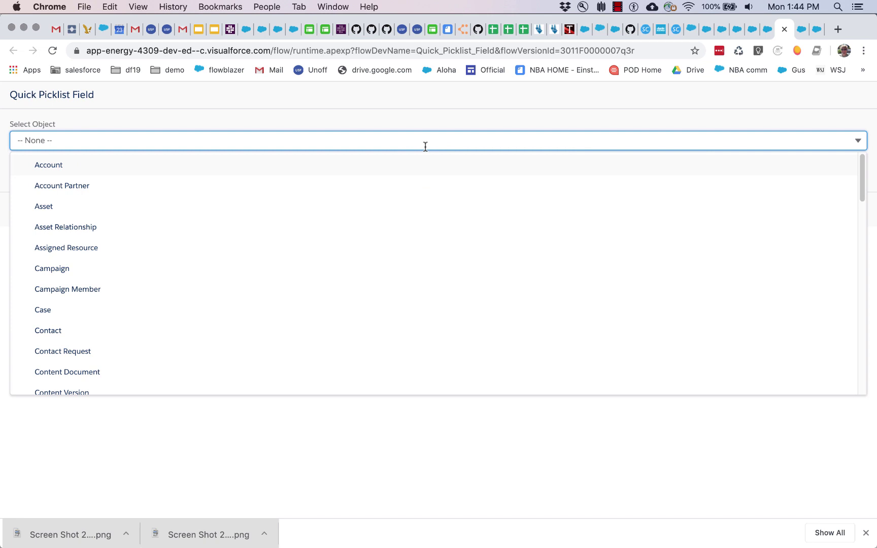
{"action": "left_click", "coordinate": [405, 168]}
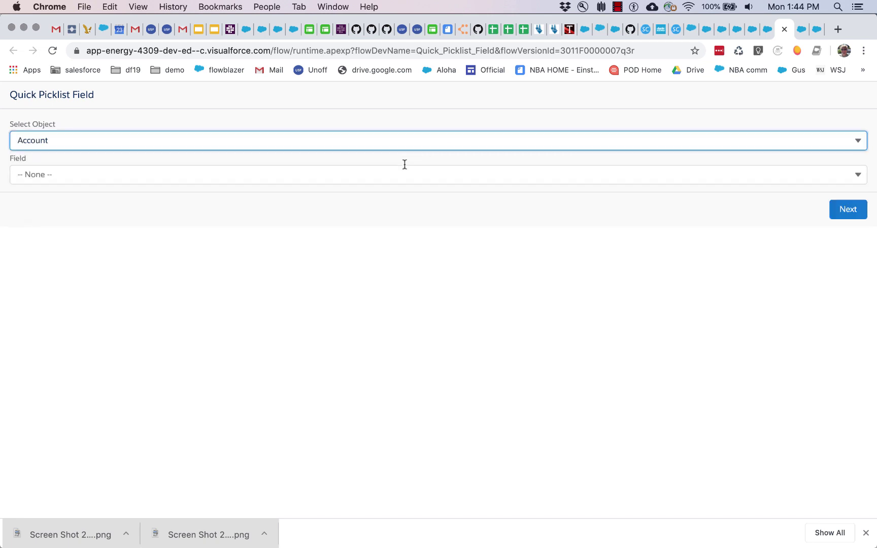
{"action": "left_click", "coordinate": [325, 175]}
{"action": "scroll", "coordinate": [288, 343], "scroll_direction": "down", "scroll_amount": 15}
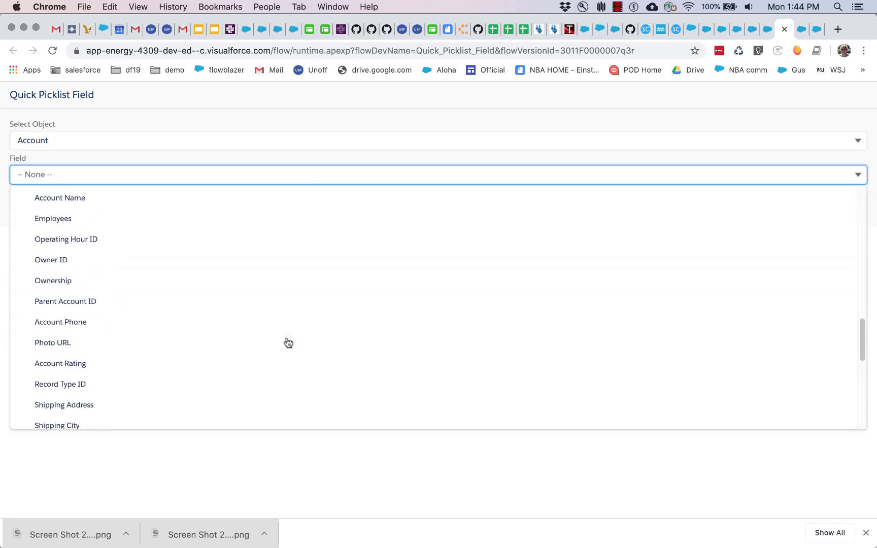
{"action": "left_click", "coordinate": [197, 376]}
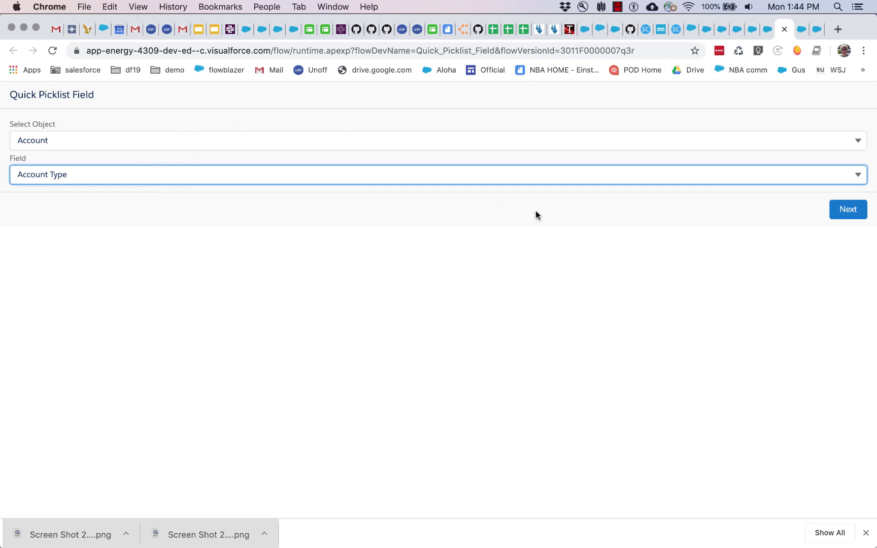
{"action": "left_click", "coordinate": [849, 210]}
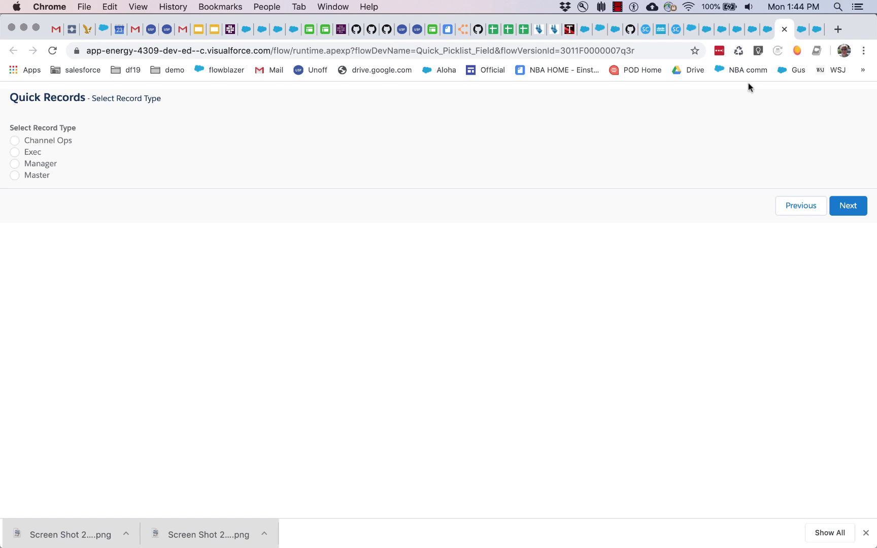
In the Account object's record types in Setup, inspect the Type picklist values for the Exec record type and leave without changes
{"action": "left_click", "coordinate": [724, 30]}
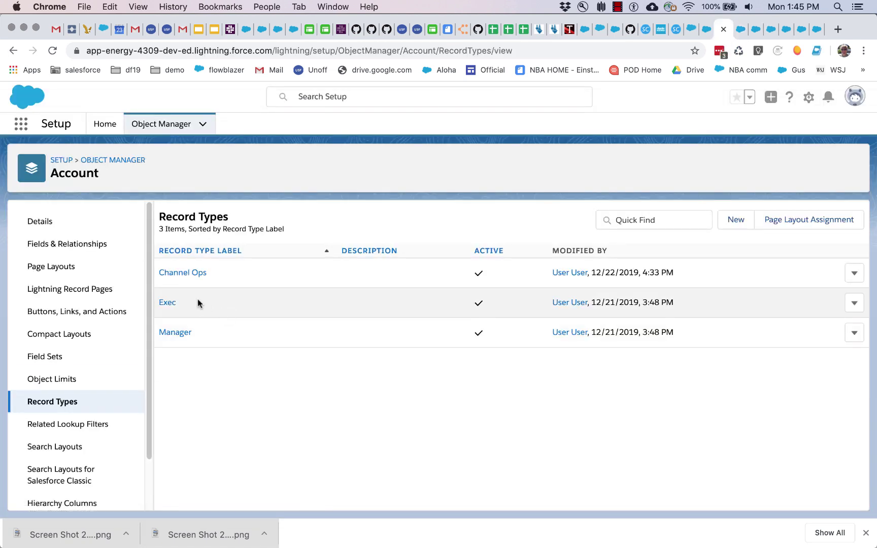
{"action": "left_click", "coordinate": [169, 303]}
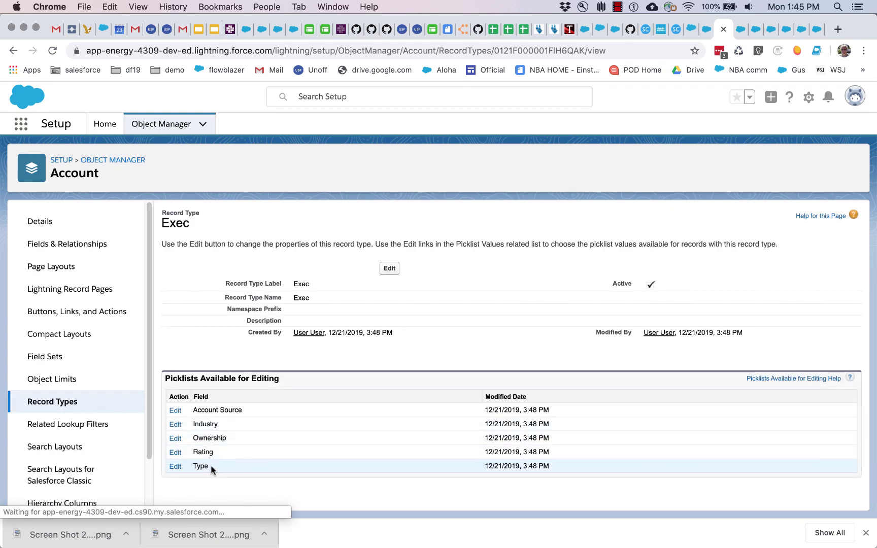
{"action": "left_click", "coordinate": [175, 466]}
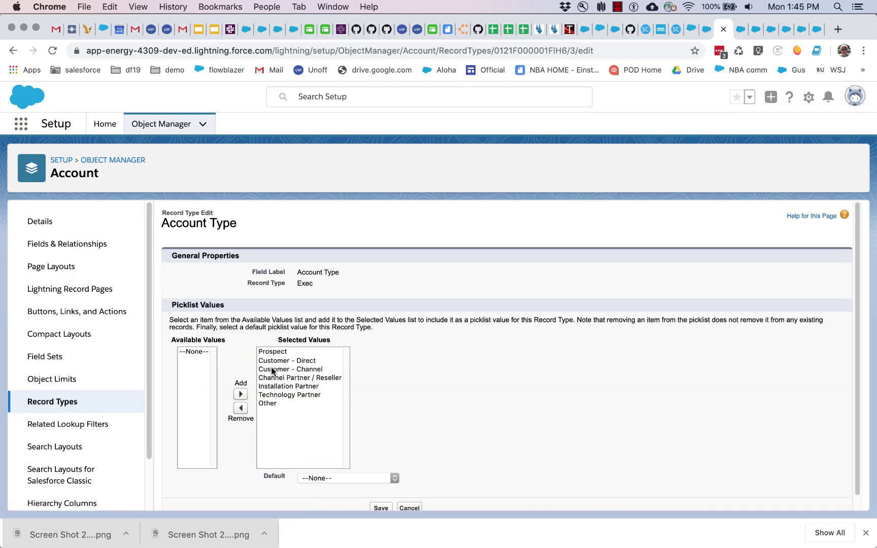
{"action": "left_click", "coordinate": [409, 508]}
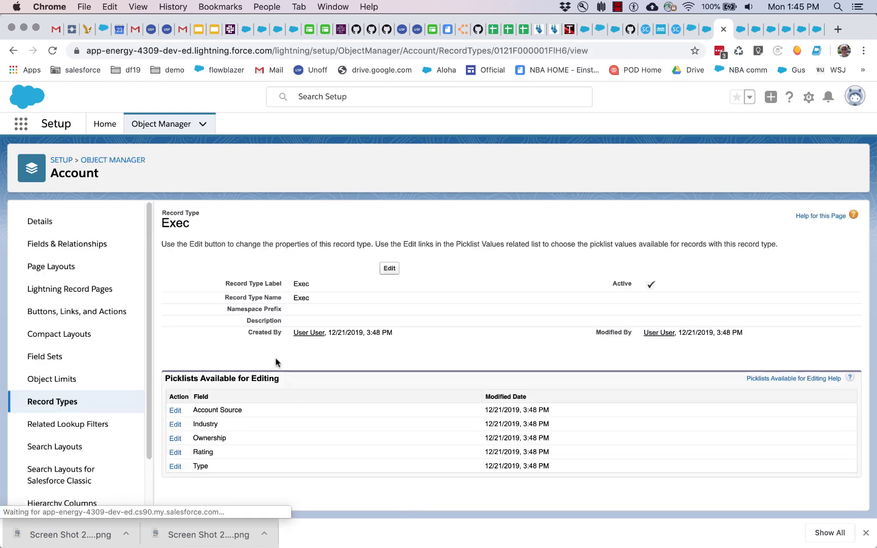
Inspect the Type picklist values assigned to the Channel Ops record type and leave without changes
{"action": "left_click", "coordinate": [46, 403]}
{"action": "left_click", "coordinate": [196, 274]}
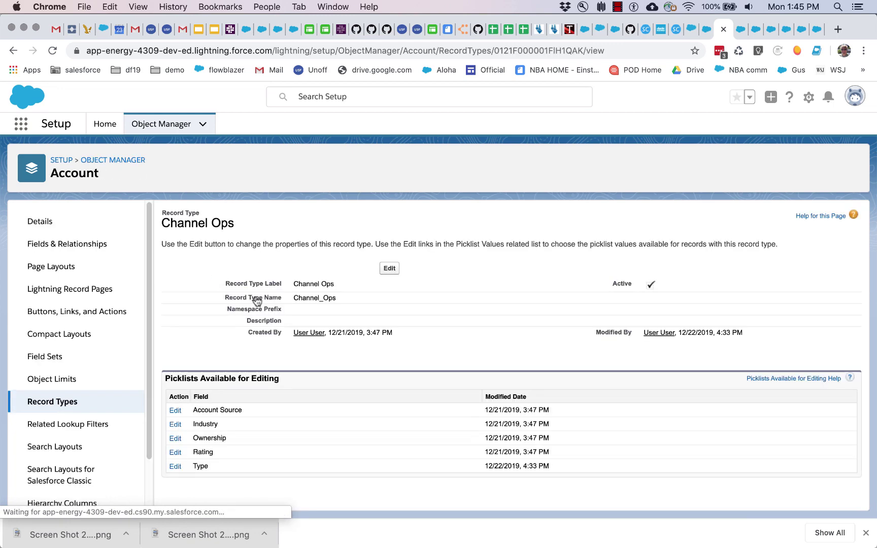
{"action": "left_click", "coordinate": [175, 467]}
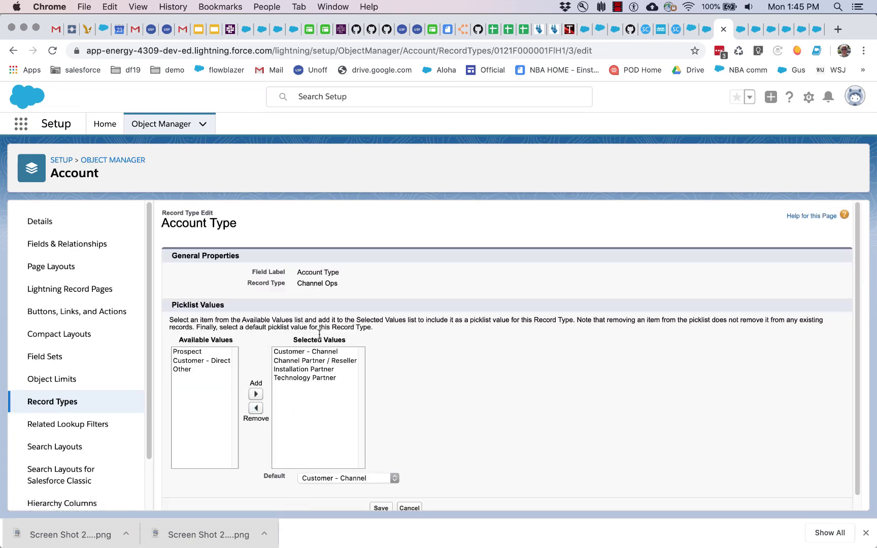
{"action": "left_click", "coordinate": [410, 508]}
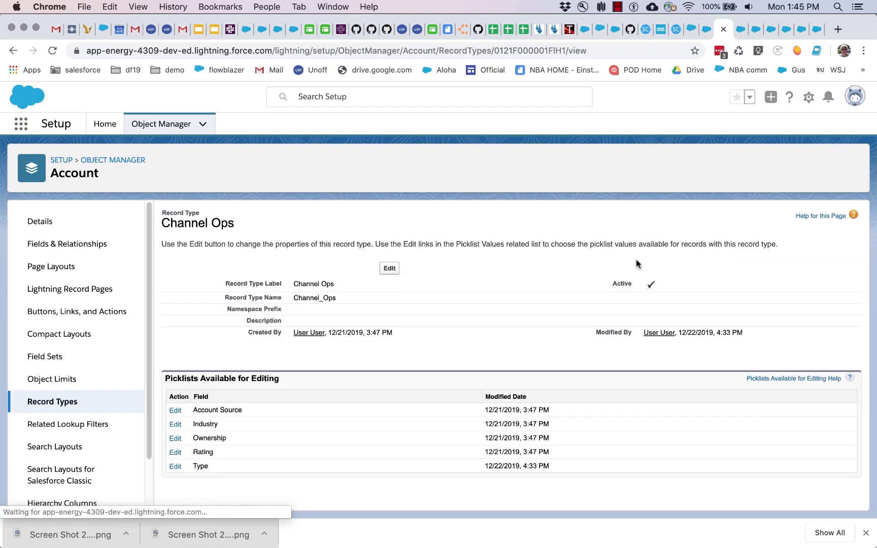
Back in the running flow, select the Channel Ops record type, proceed, and examine the Select Value options
{"action": "left_click", "coordinate": [787, 29]}
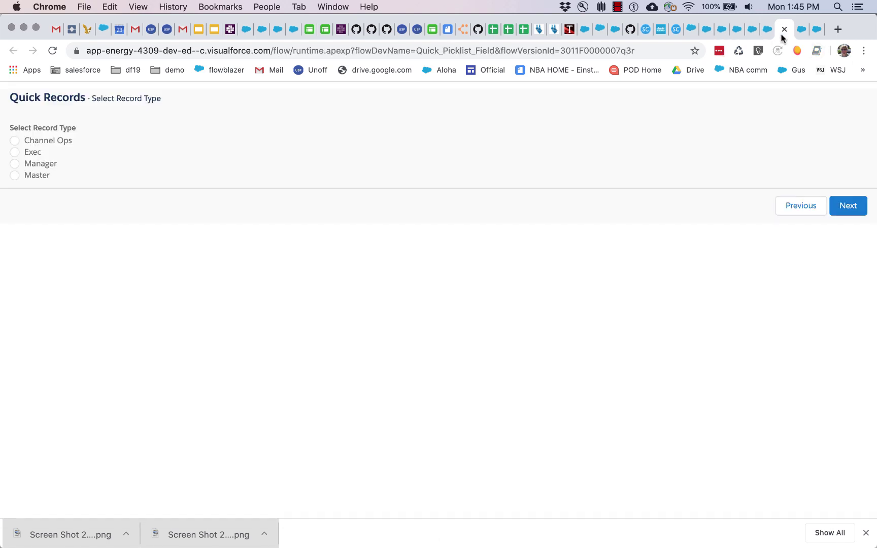
{"action": "left_click", "coordinate": [14, 141]}
{"action": "left_click", "coordinate": [839, 206]}
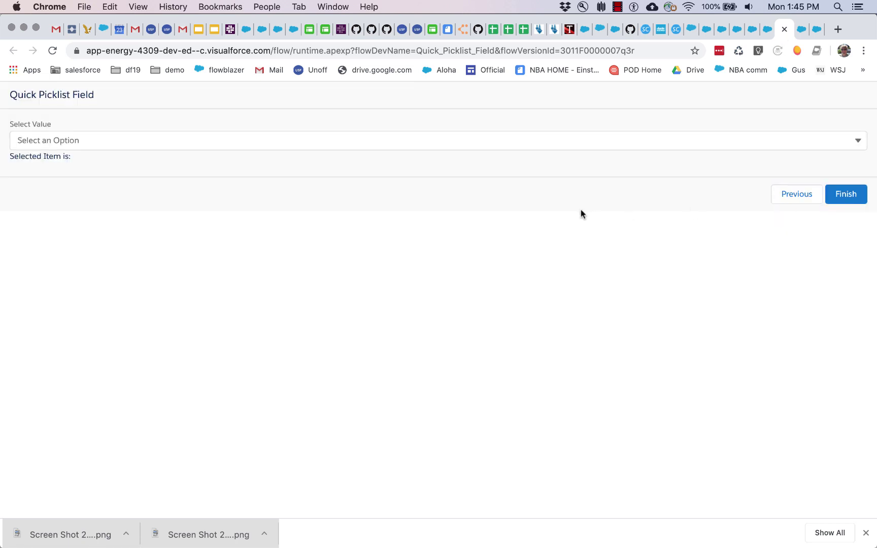
{"action": "left_click", "coordinate": [526, 142]}
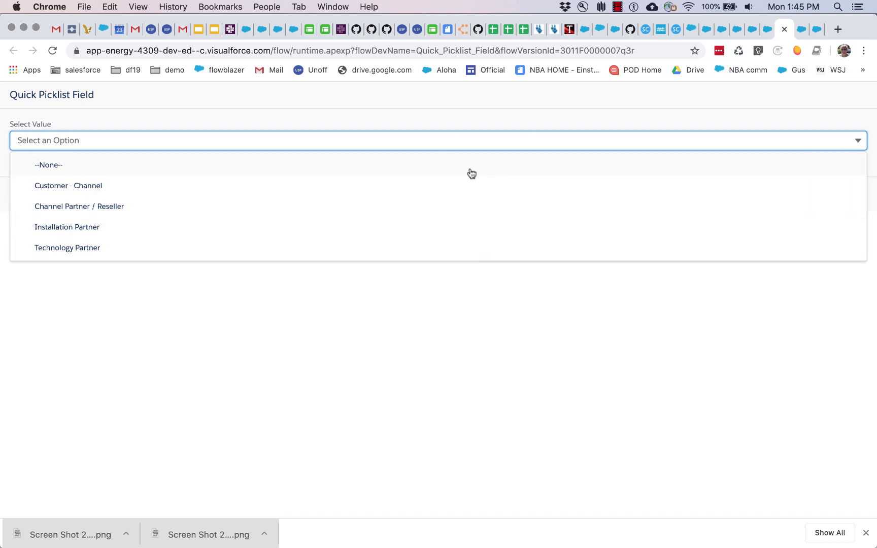
Return to record type selection, choose Exec, examine its Select Value options, and close the flow run
{"action": "left_click", "coordinate": [468, 126]}
{"action": "left_click", "coordinate": [788, 199]}
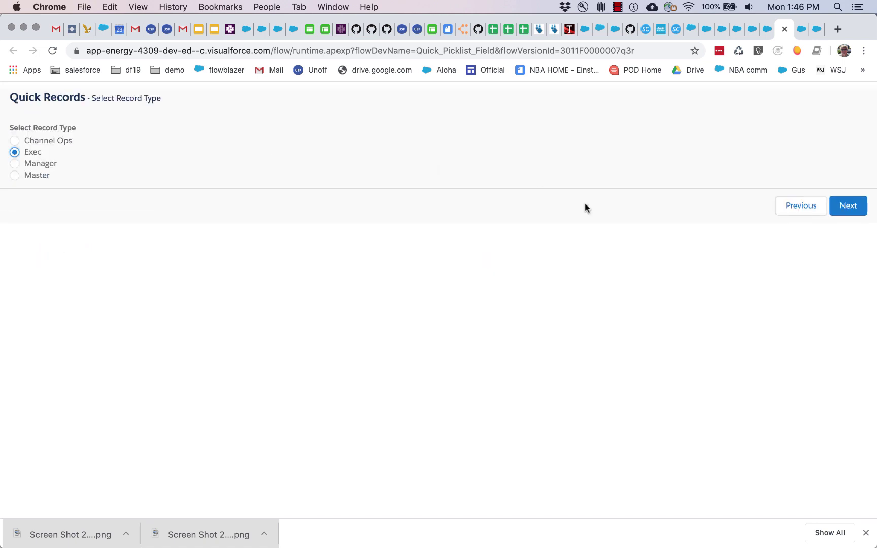
{"action": "left_click", "coordinate": [848, 212]}
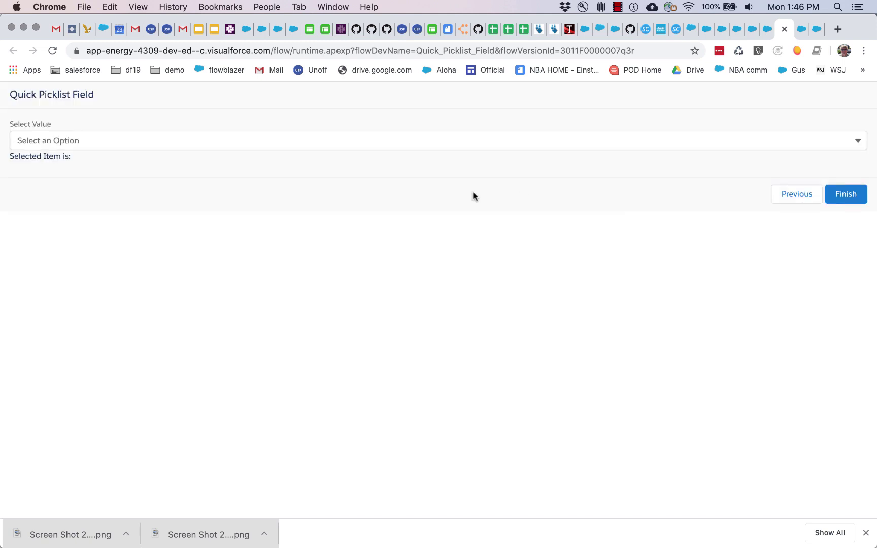
{"action": "left_click", "coordinate": [391, 140]}
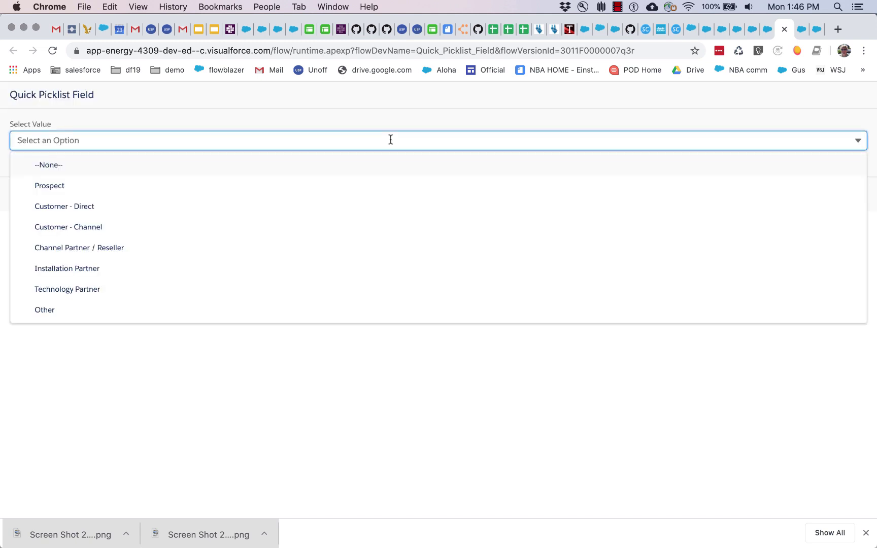
{"action": "key", "text": "super+w"}
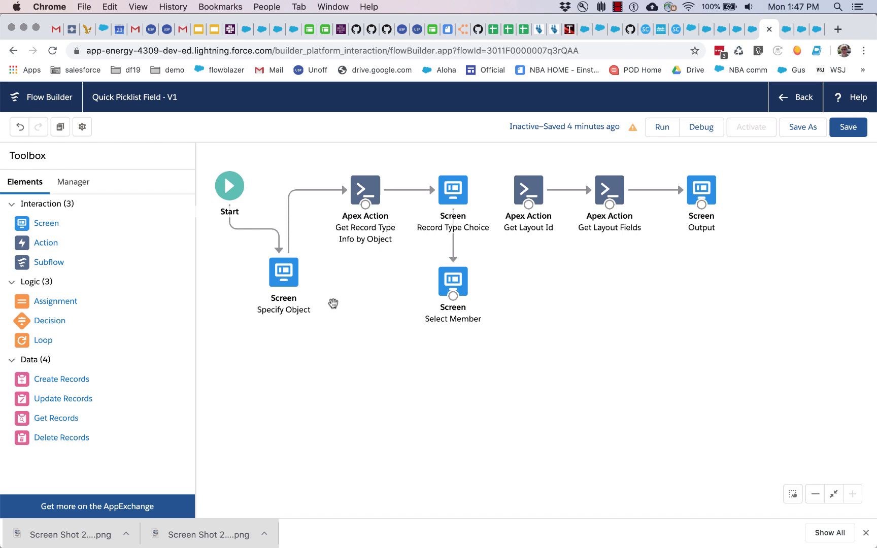
Review the Specify Object screen and the Get Record Type Info by Object action's inputs, leaving both unchanged
{"action": "double_click", "coordinate": [285, 283]}
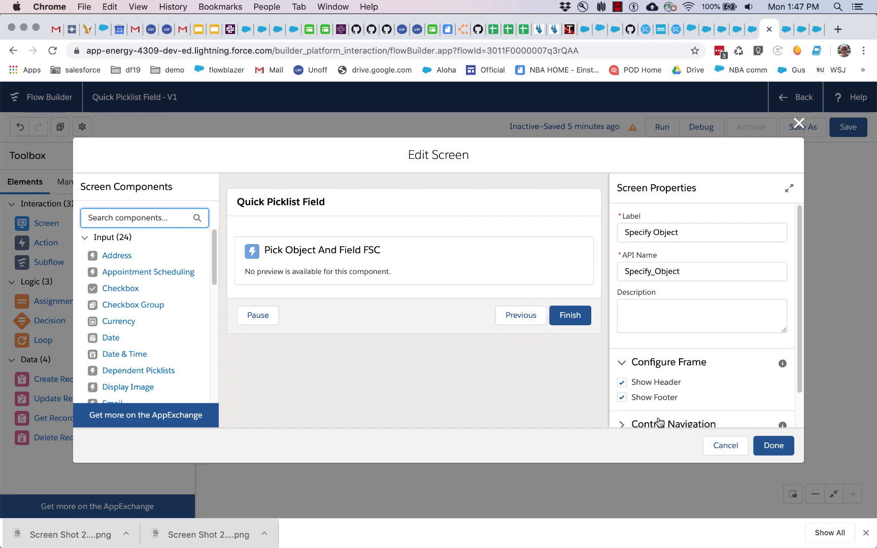
{"action": "left_click", "coordinate": [711, 445]}
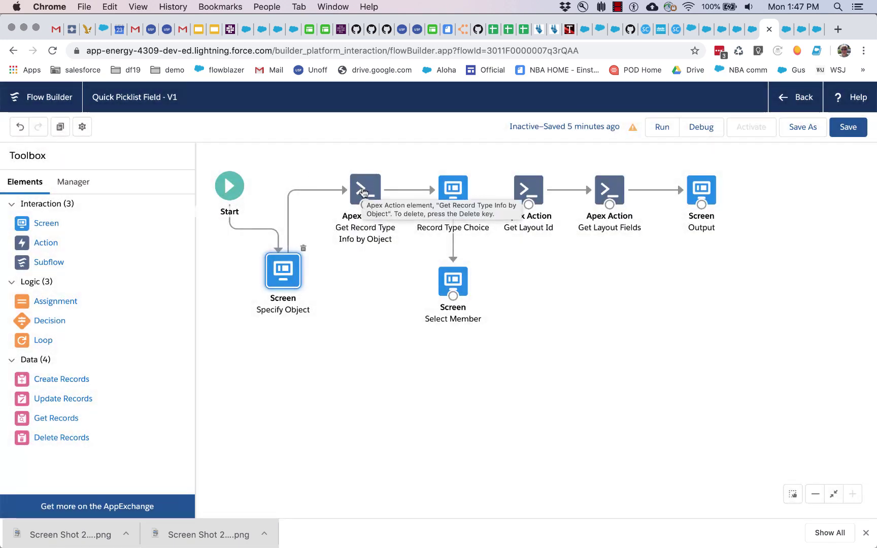
{"action": "double_click", "coordinate": [362, 192]}
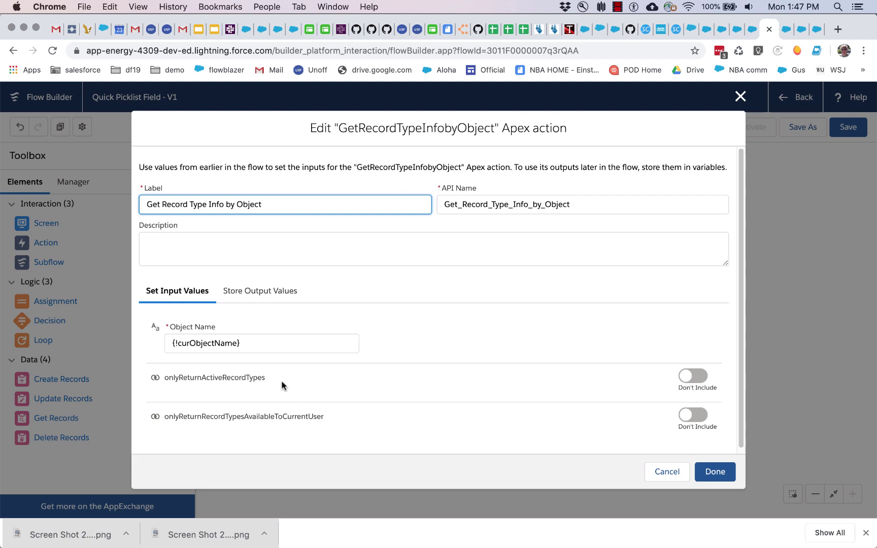
{"action": "left_click", "coordinate": [668, 475]}
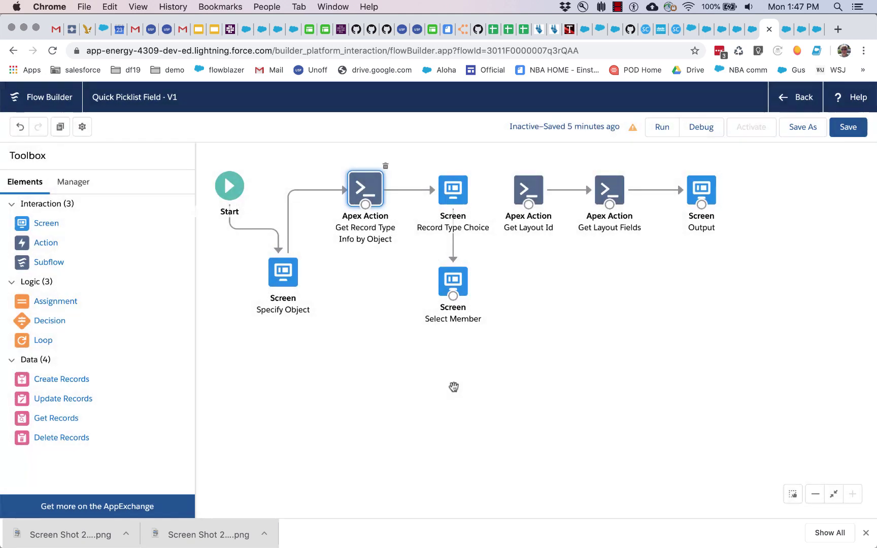
Review the Quick Choice FSC component's properties in the Record Type Choice screen and leave without changes
{"action": "double_click", "coordinate": [448, 195]}
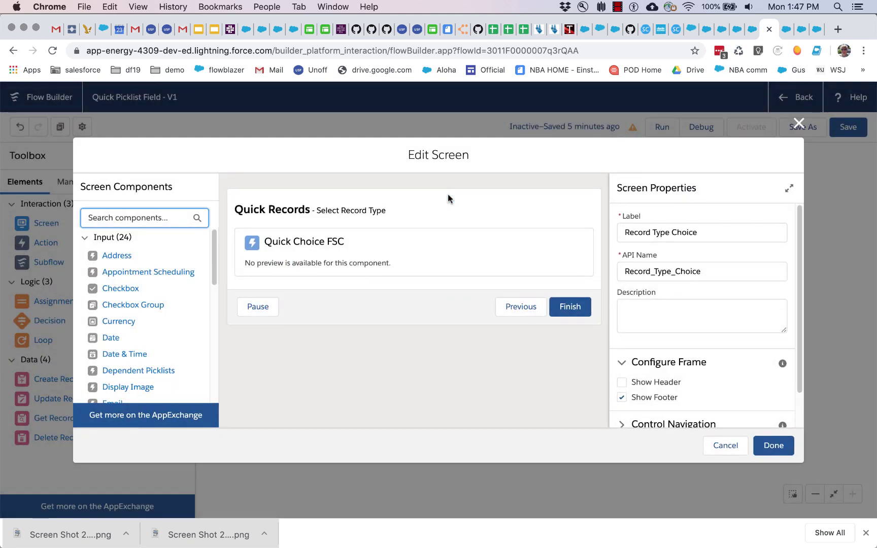
{"action": "left_click", "coordinate": [440, 245]}
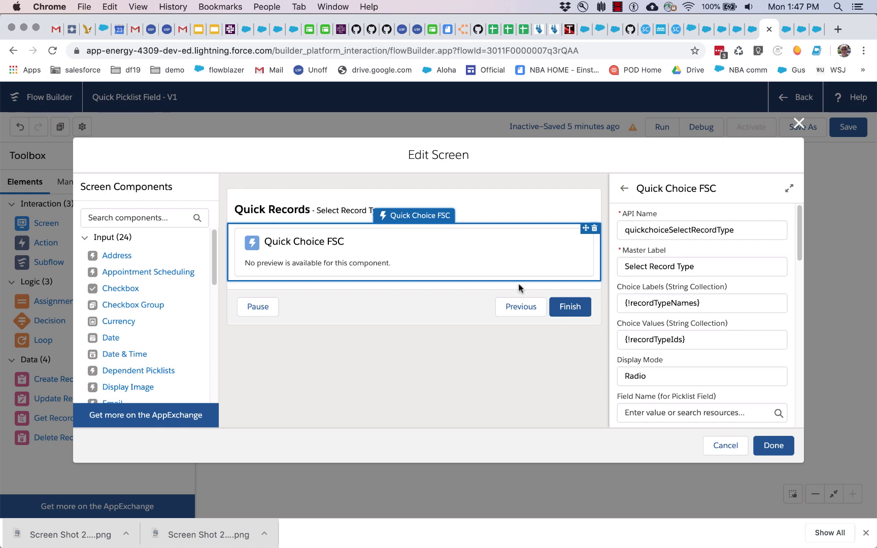
{"action": "left_click", "coordinate": [725, 446]}
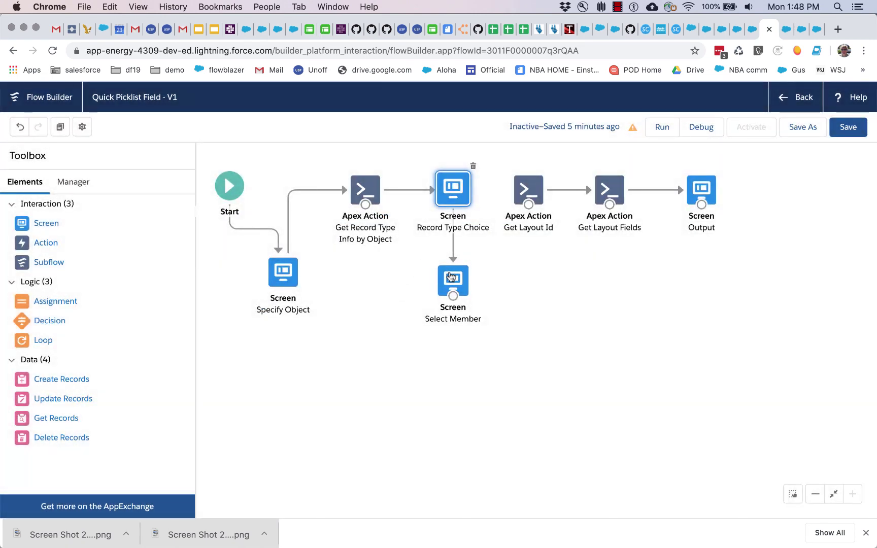
In the Select Member screen, examine the Quick Choice FSC component's Display Mode and Input Mode properties
{"action": "double_click", "coordinate": [452, 279]}
{"action": "left_click", "coordinate": [384, 245]}
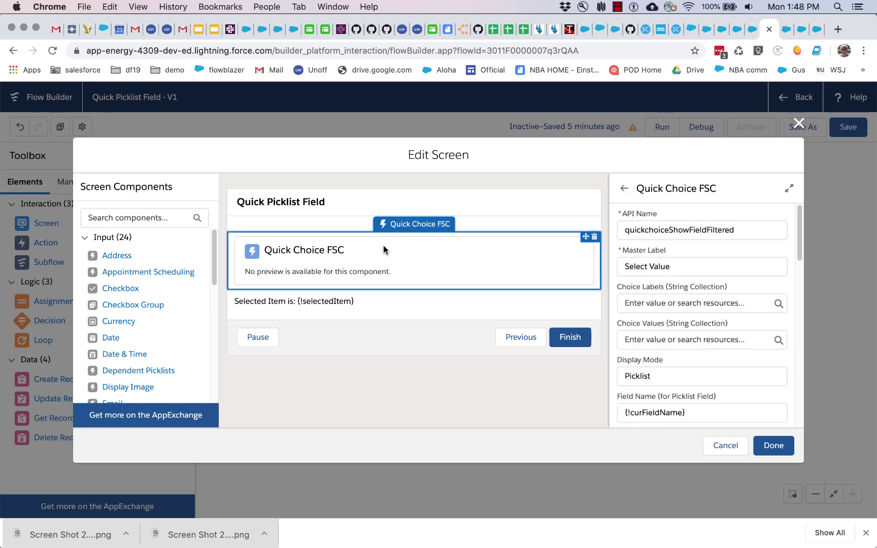
{"action": "scroll", "coordinate": [750, 279], "scroll_direction": "down", "scroll_amount": 5}
{"action": "scroll", "coordinate": [750, 279], "scroll_direction": "down", "scroll_amount": 3}
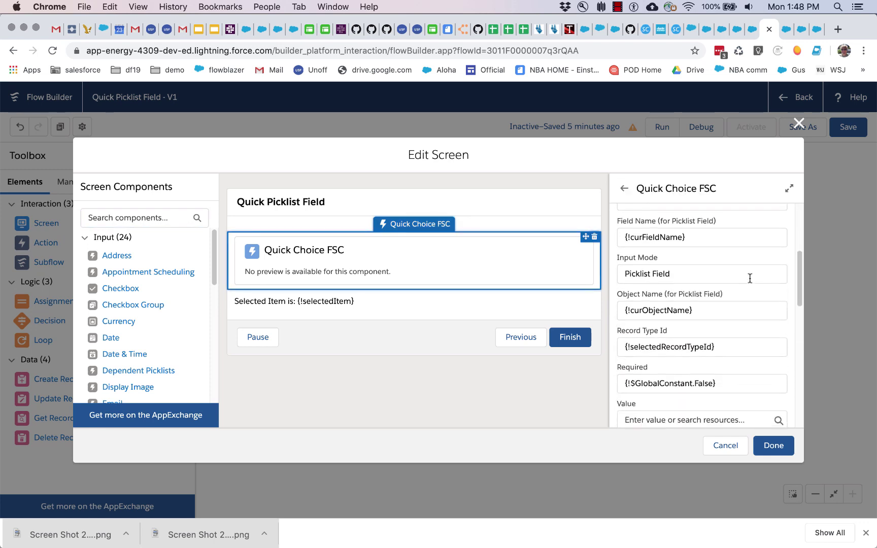
{"action": "left_click", "coordinate": [702, 273]}
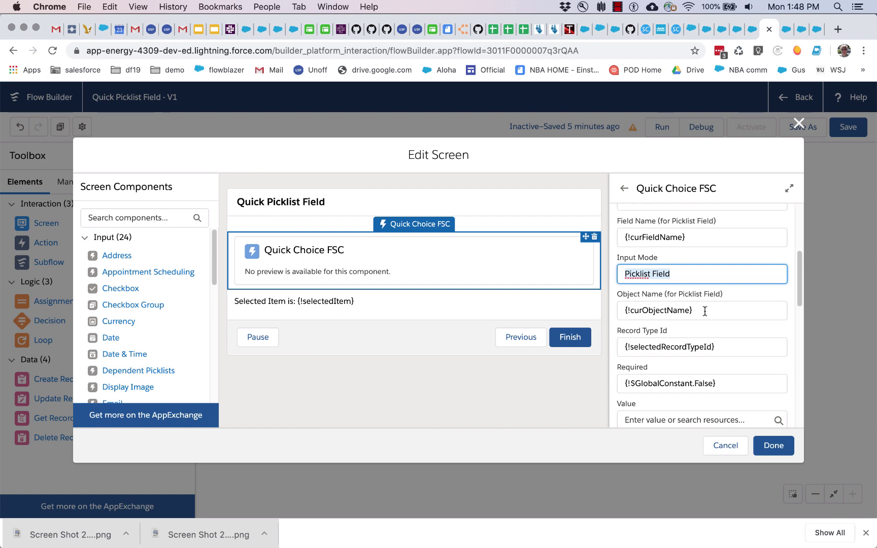
Examine the component's Object Name, Field Name and Record Type Id inputs, and close the screen editor
{"action": "left_click_drag", "start_coordinate": [705, 311], "coordinate": [613, 306]}
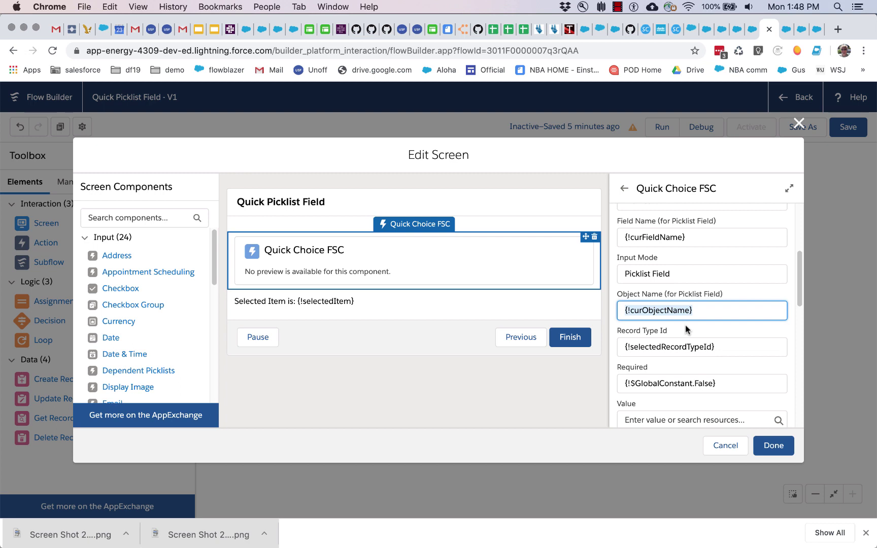
{"action": "scroll", "coordinate": [688, 330], "scroll_direction": "up", "scroll_amount": 4}
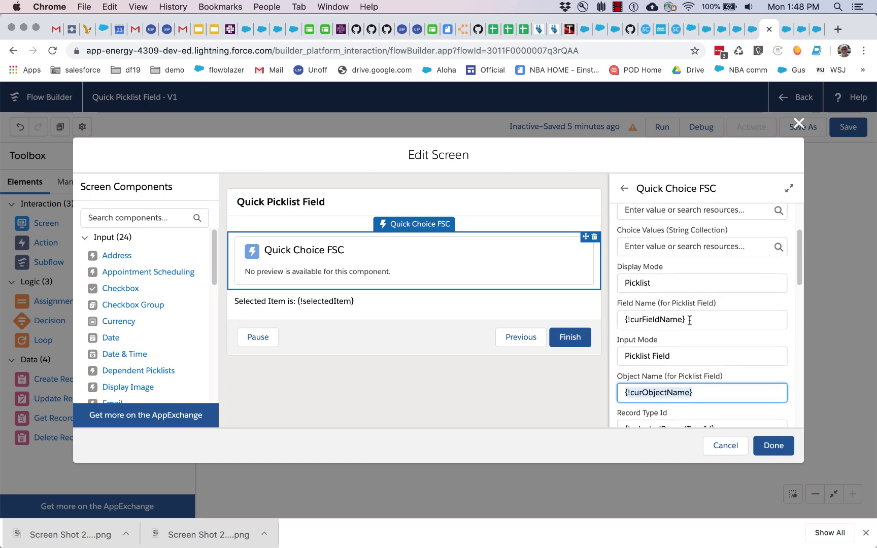
{"action": "left_click_drag", "start_coordinate": [686, 320], "coordinate": [619, 315]}
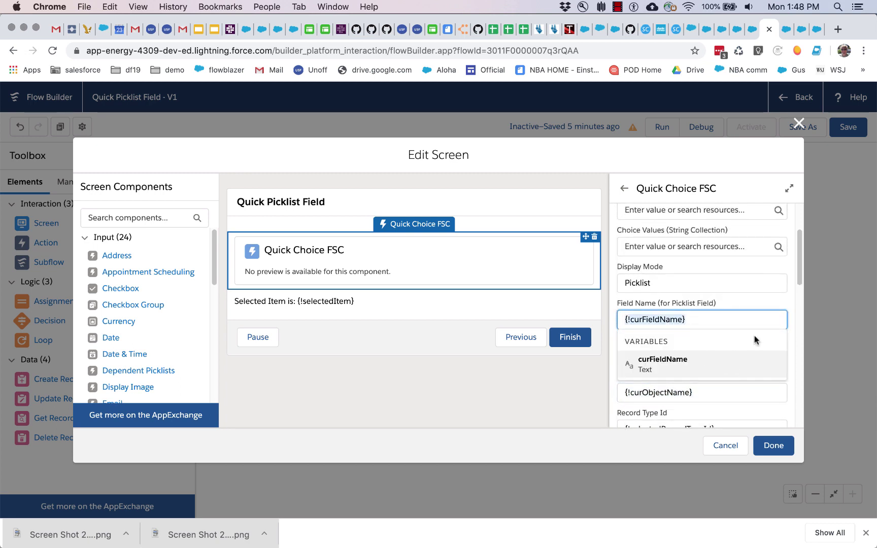
{"action": "scroll", "coordinate": [782, 308], "scroll_direction": "down", "scroll_amount": 3}
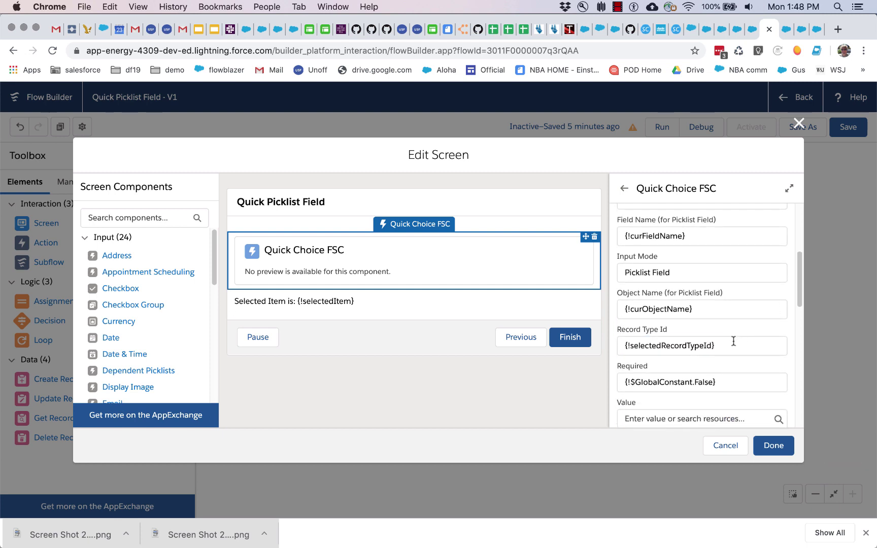
{"action": "left_click_drag", "start_coordinate": [732, 342], "coordinate": [608, 338]}
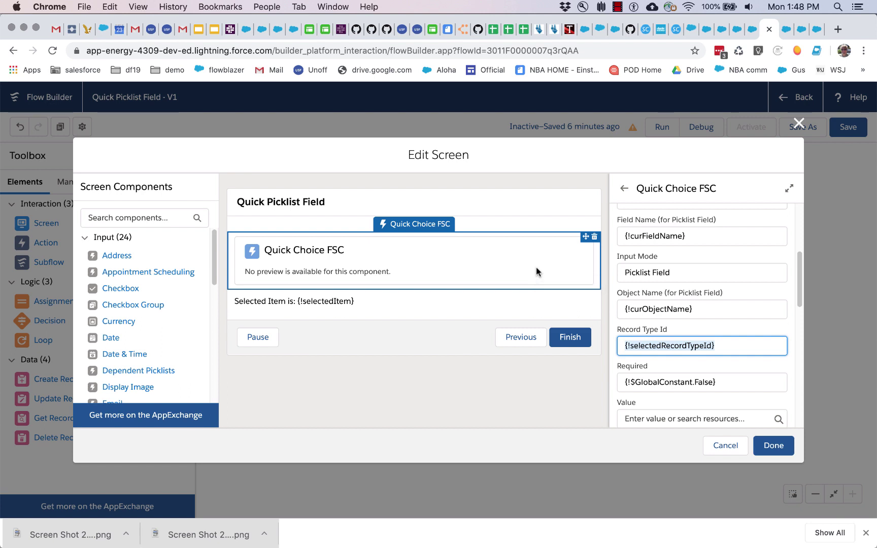
{"action": "left_click", "coordinate": [767, 456]}
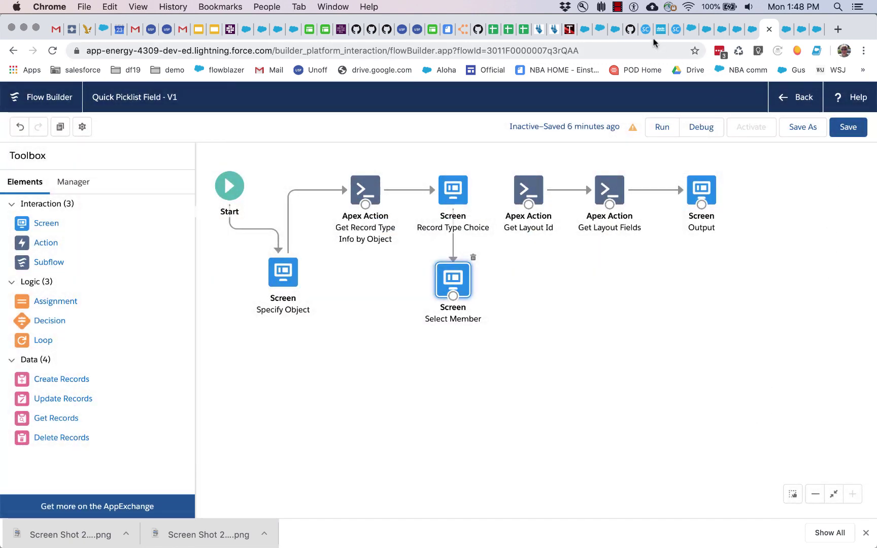
{"action": "left_click", "coordinate": [619, 7]}
{"action": "left_click", "coordinate": [643, 18]}
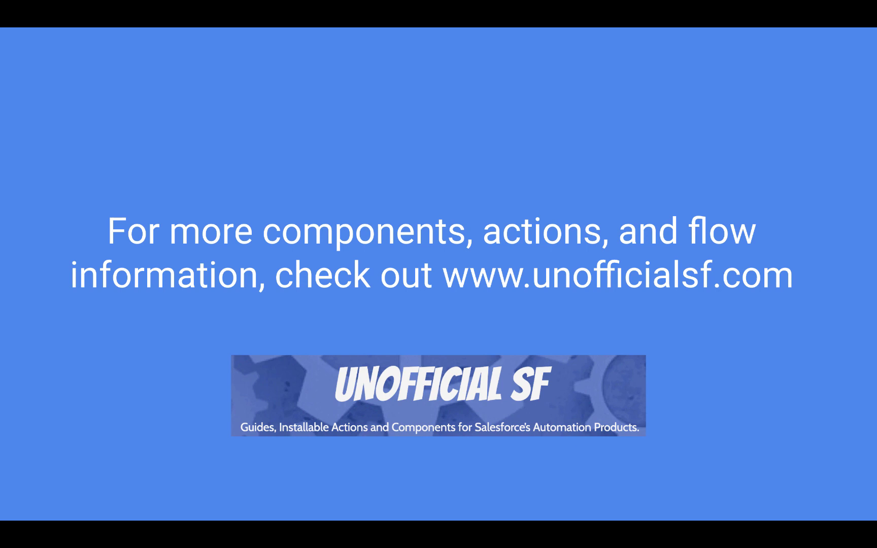
{"action": "key", "text": "Escape"}
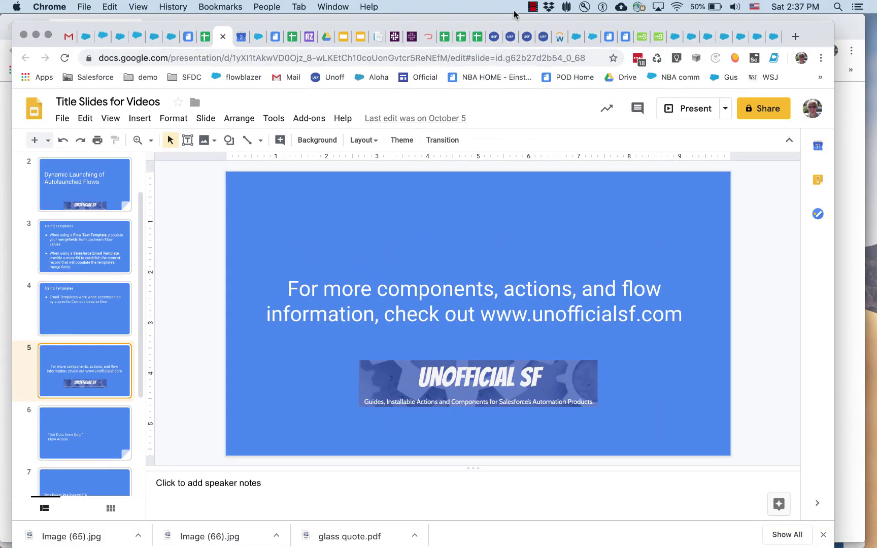